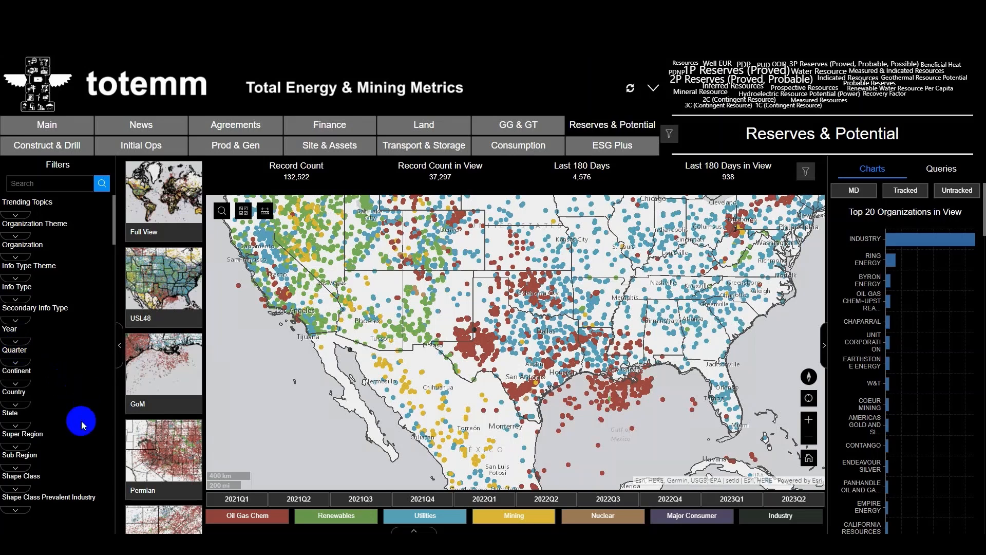
- Filter the records to the Permian Central Platform, Delaware, Fringe and Midland sub regions and zoom the map to the Permian
left_click(18, 469)
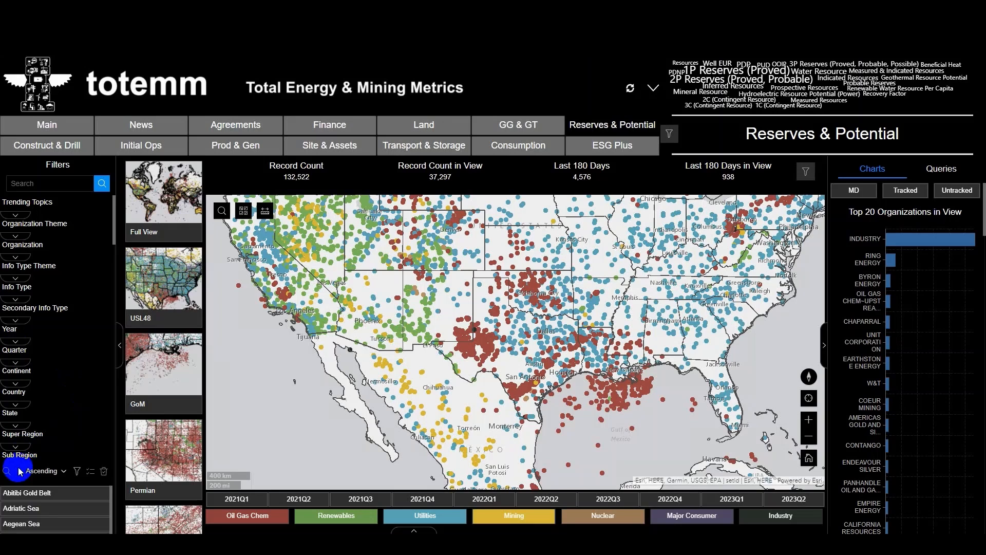
scroll(57, 448, "down", 1)
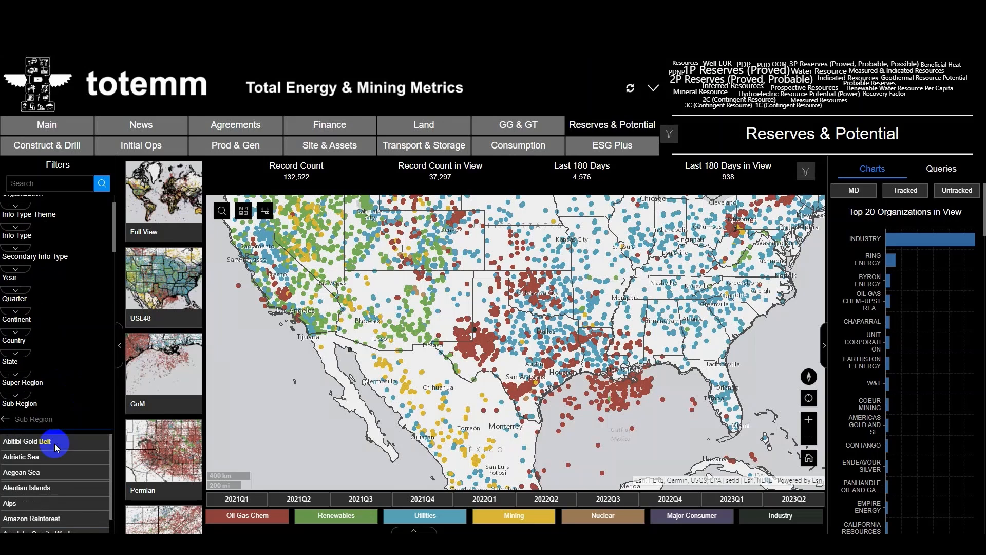
left_click(56, 420)
type("permian")
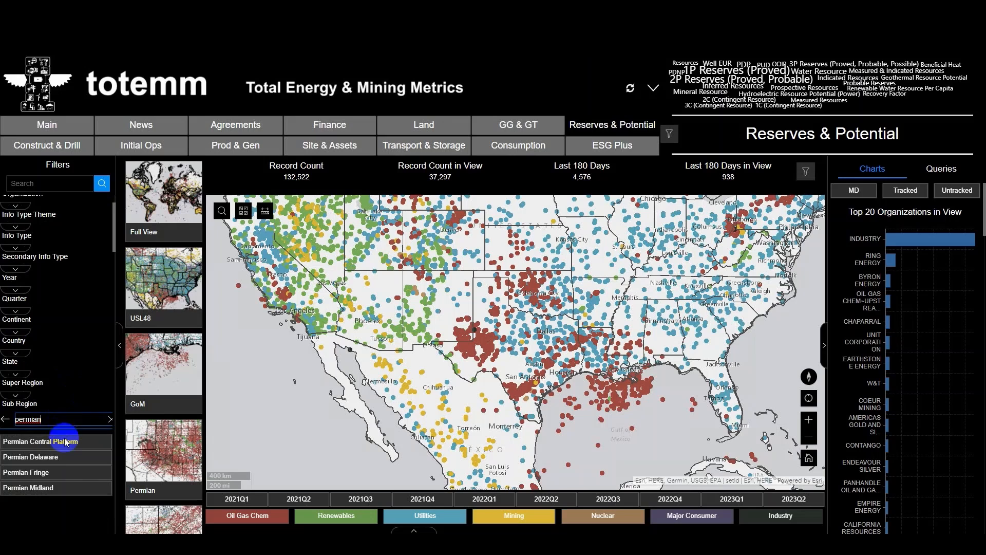
left_click(64, 442)
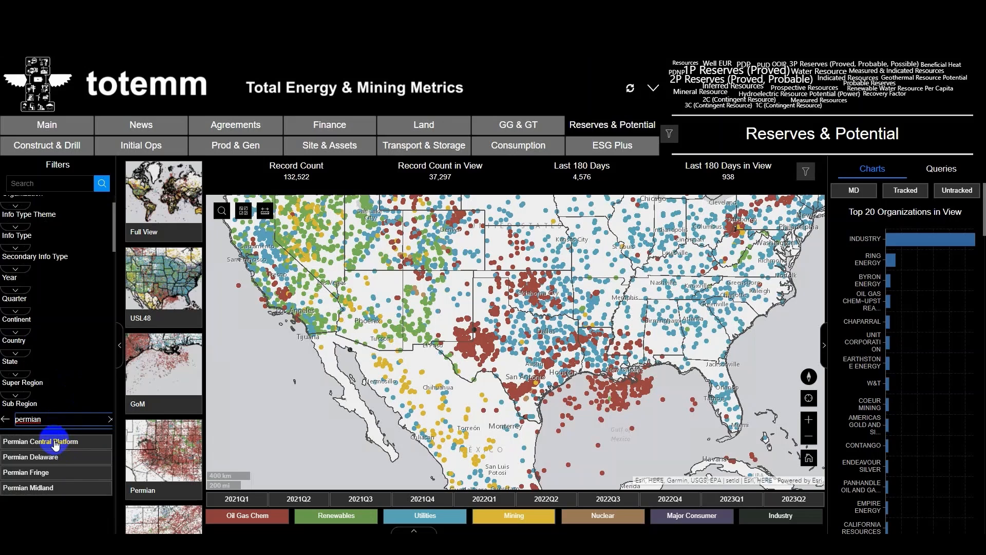
left_click(56, 458)
left_click(55, 477)
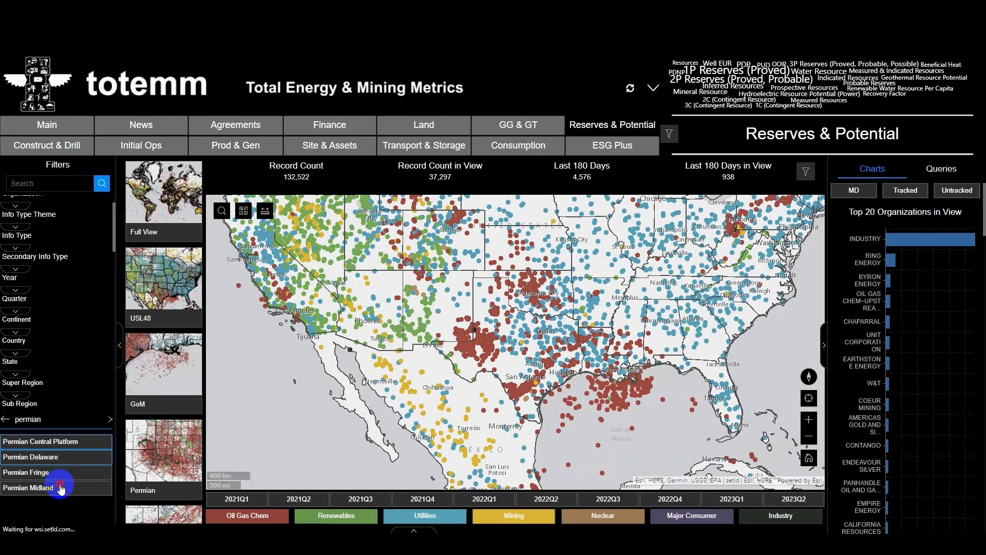
left_click(82, 491)
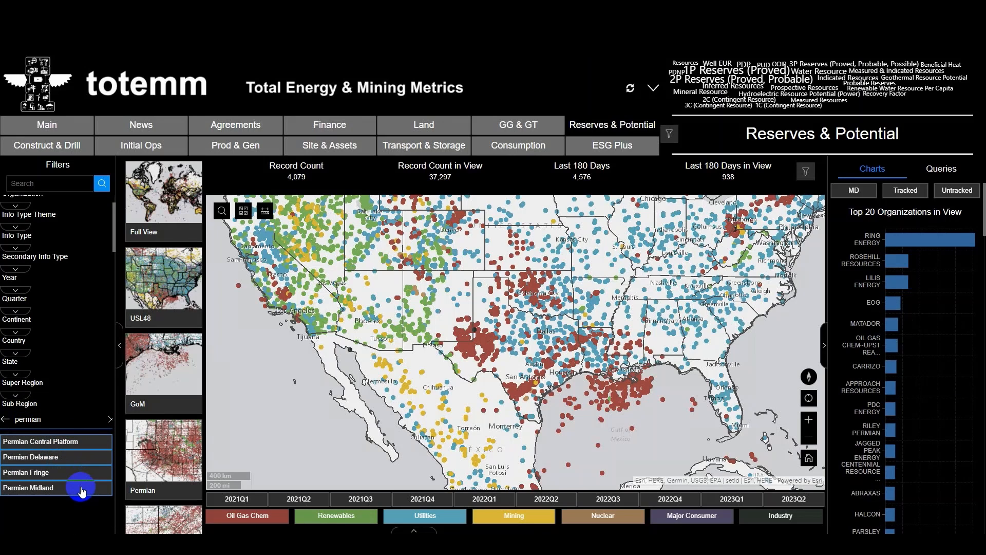
left_click(171, 469)
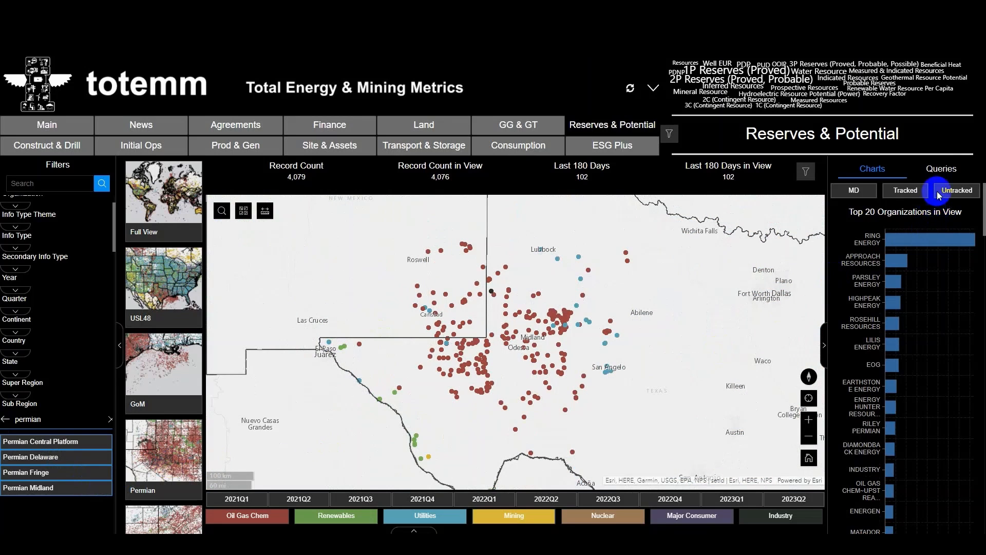
- Run the EUR query with the current map extent as its spatial filter
left_click(943, 169)
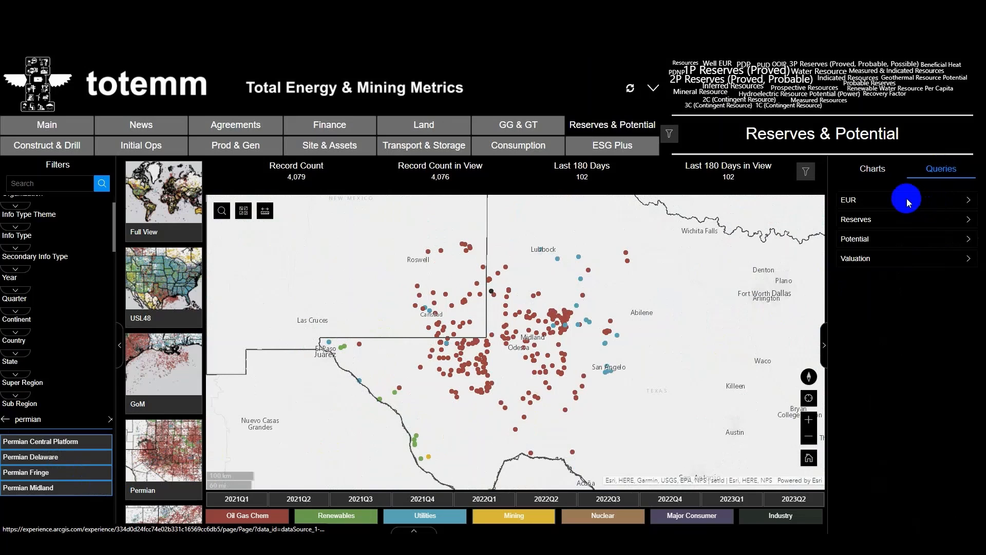
left_click(907, 201)
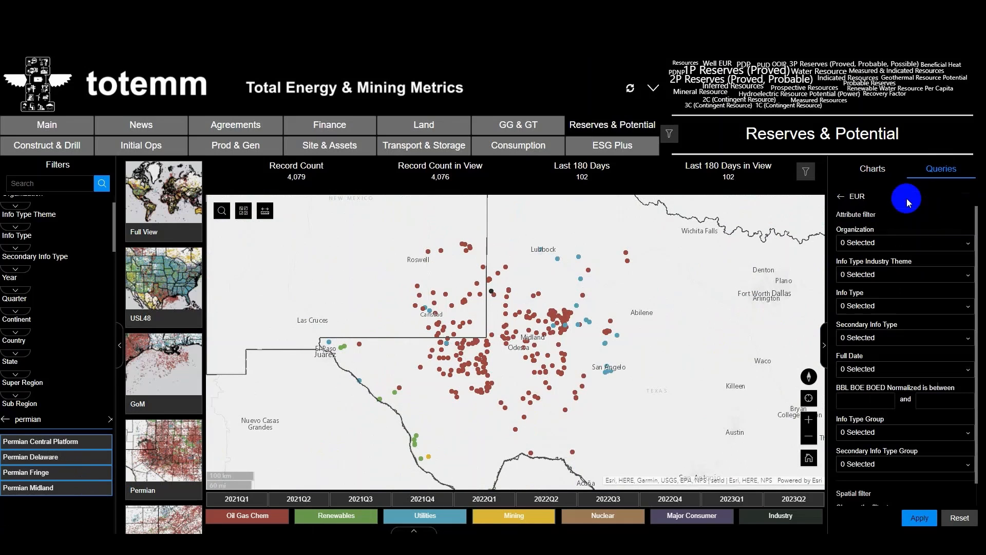
scroll(927, 468, "down", 1)
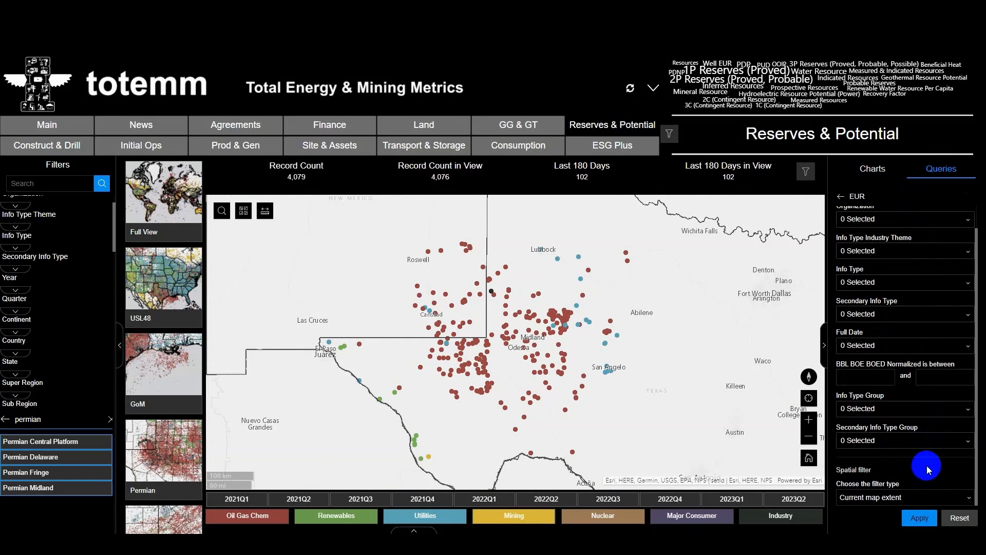
left_click(928, 522)
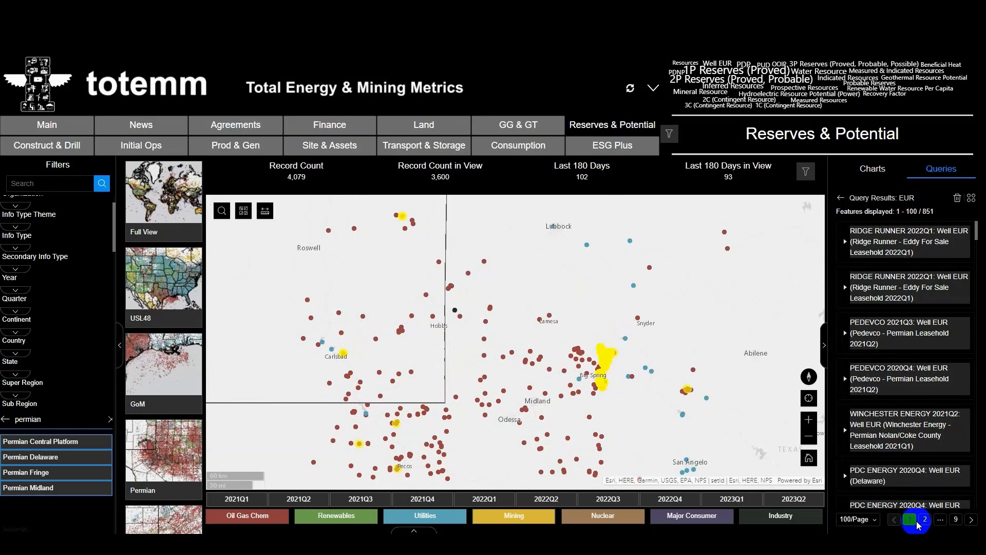
- Examine the record, area and organization details of the first Ridge Runner 2022Q1 Well EUR result
left_click(845, 242)
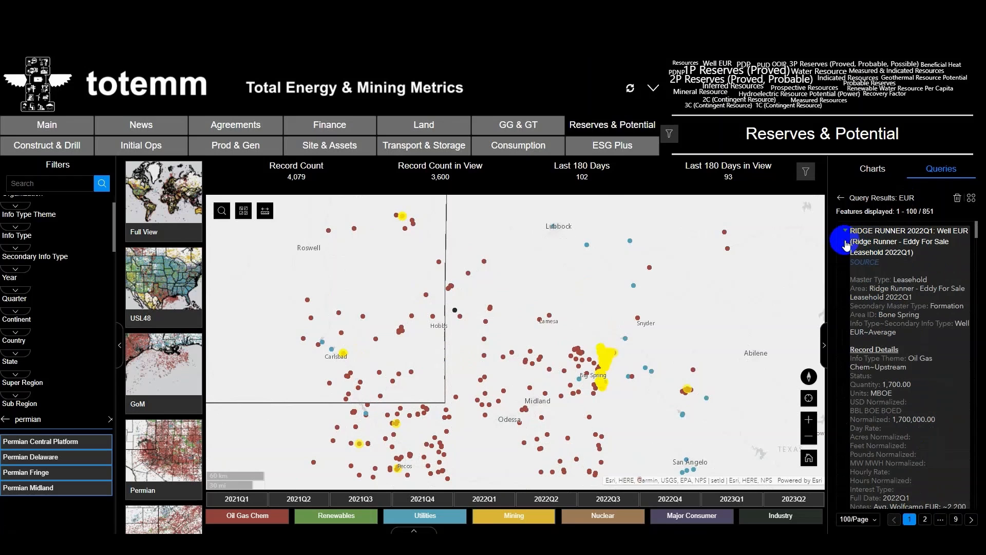
left_click(906, 297)
scroll(928, 370, "up", 3)
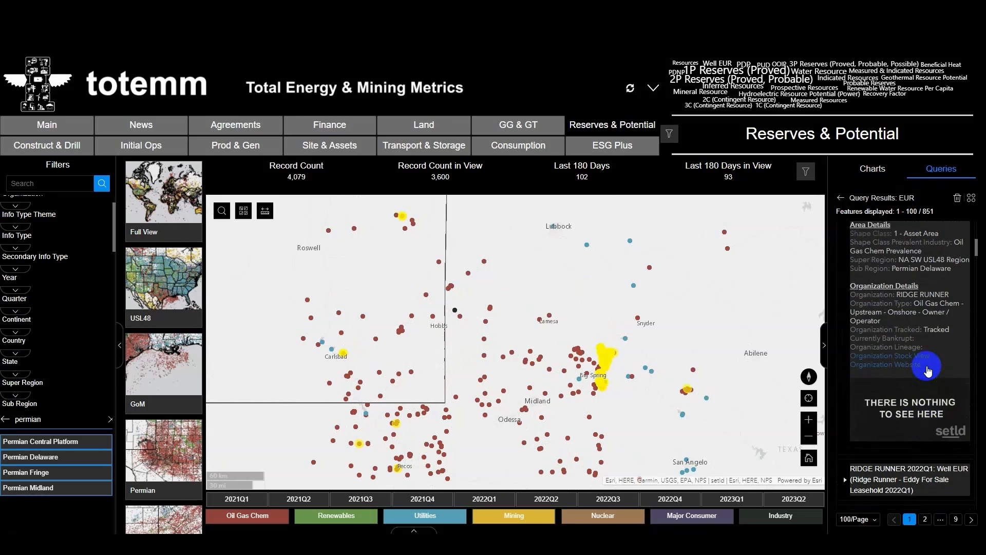
scroll(928, 370, "up", 6)
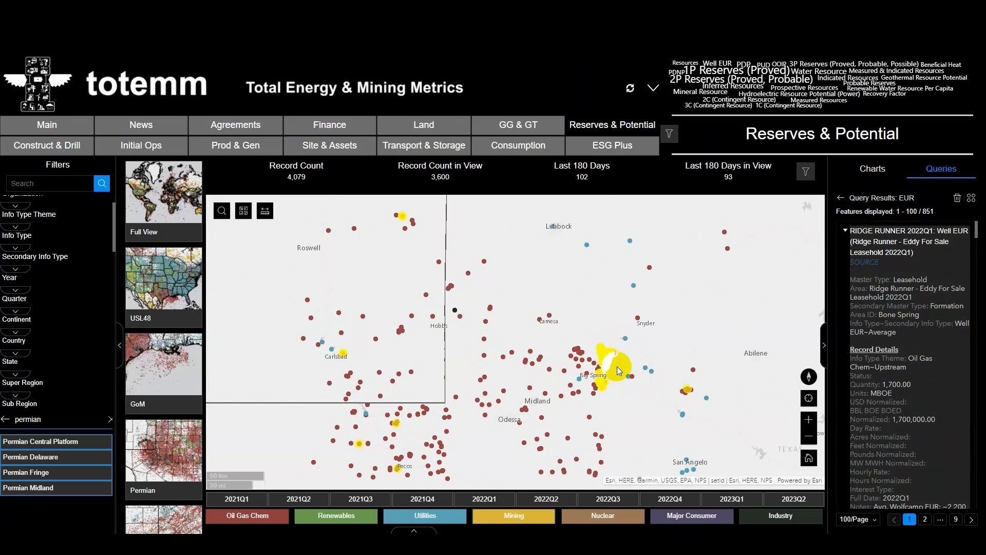
- Display the EUR query results in the data table and export them to a CSV file
left_click(416, 530)
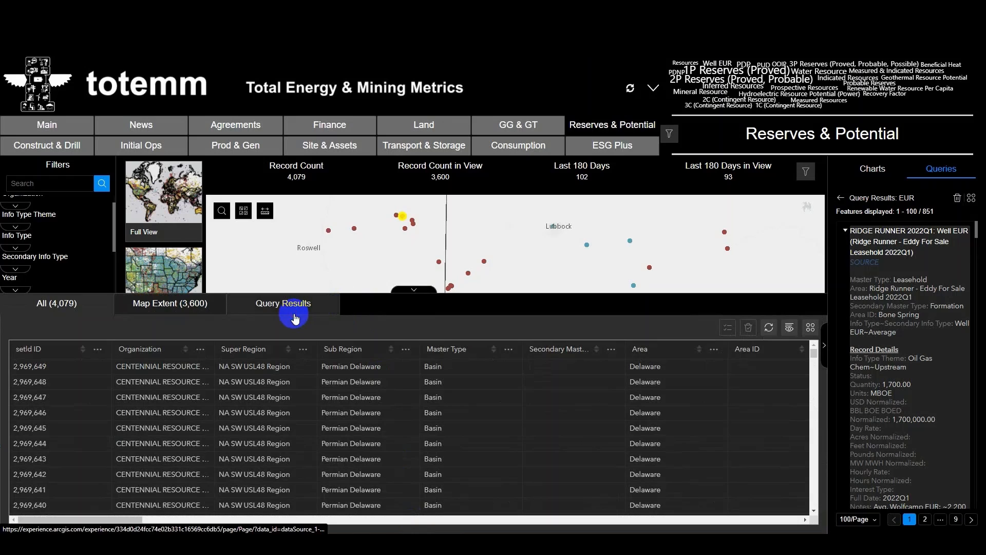
left_click(301, 308)
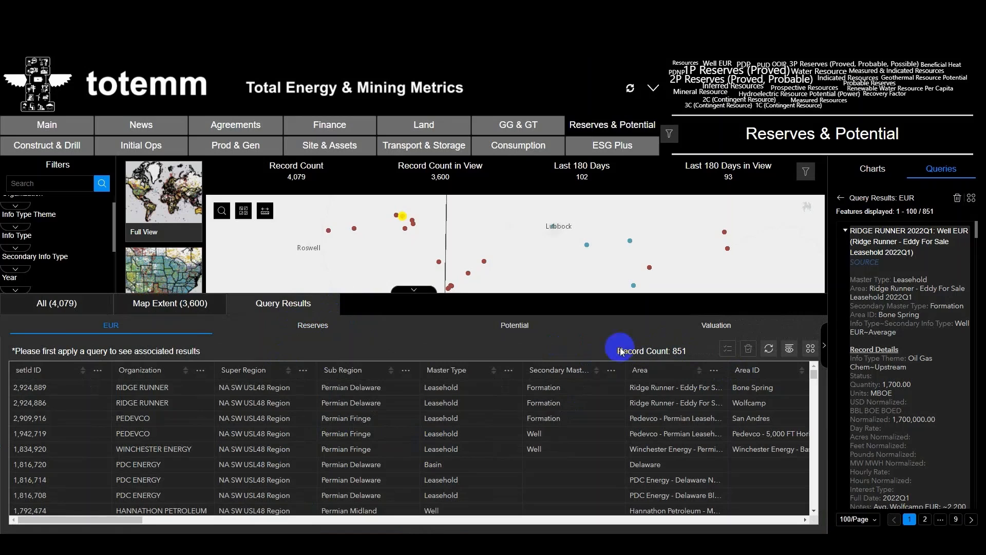
left_click(812, 350)
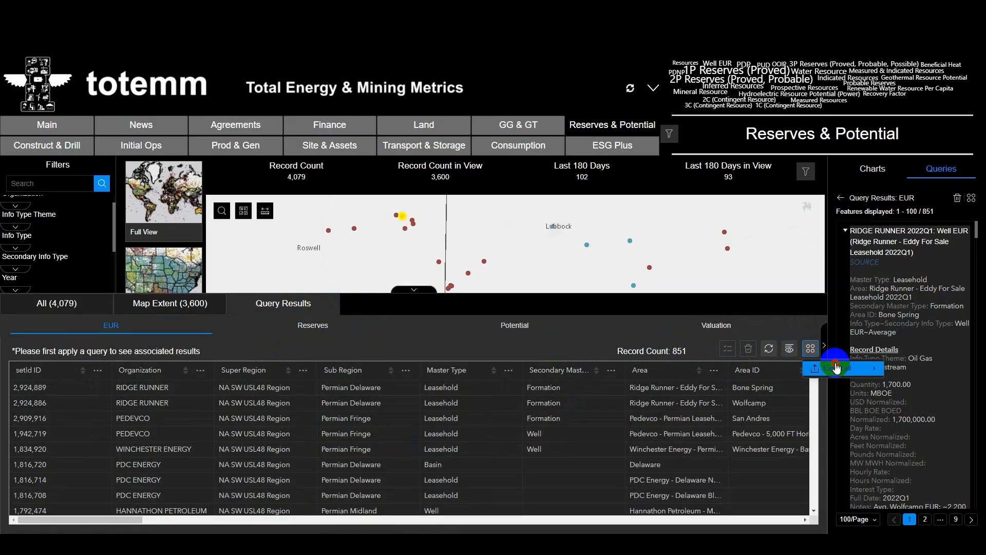
mouse_move(848, 369)
left_click(904, 392)
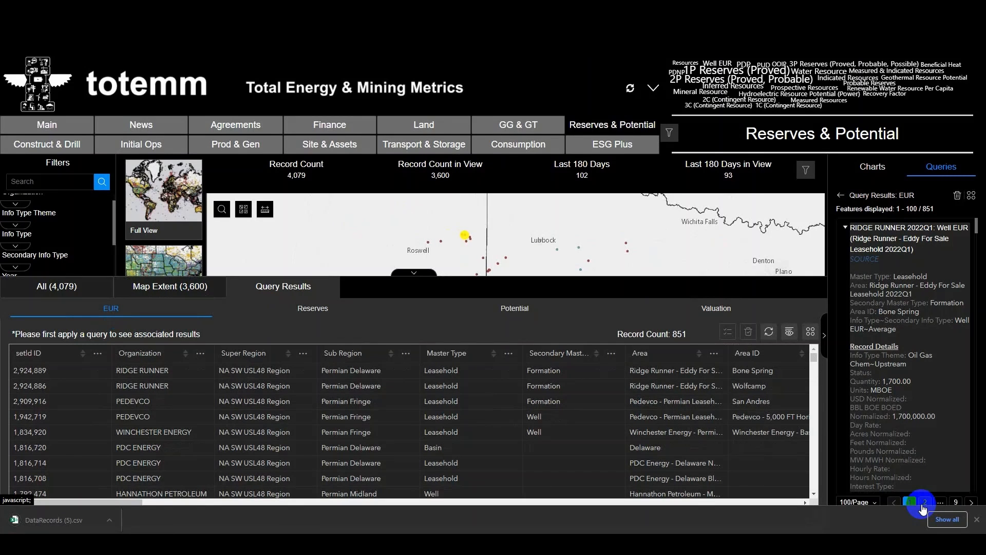
left_click(978, 520)
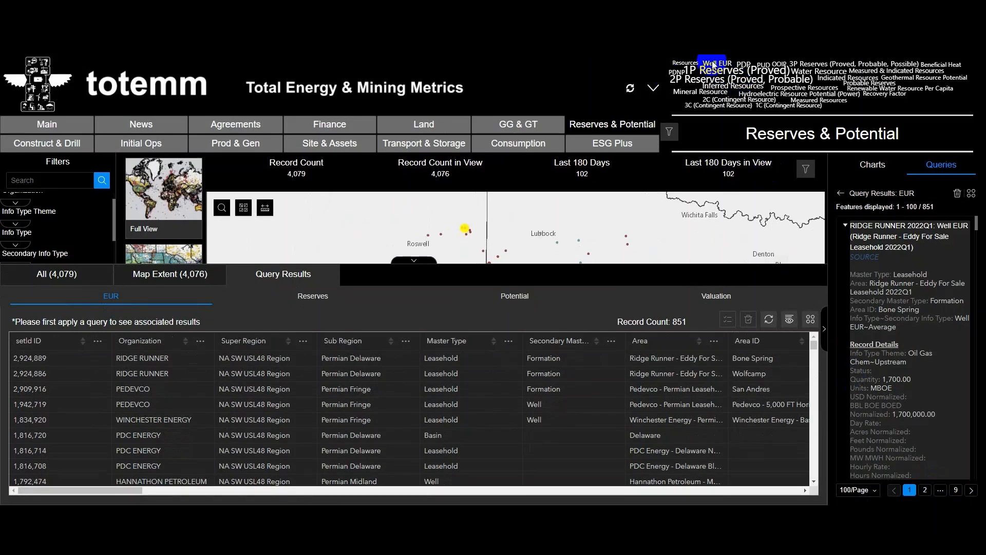
- Reset the dashboard and filter the records to the organization RING ENERGY
left_click(631, 88)
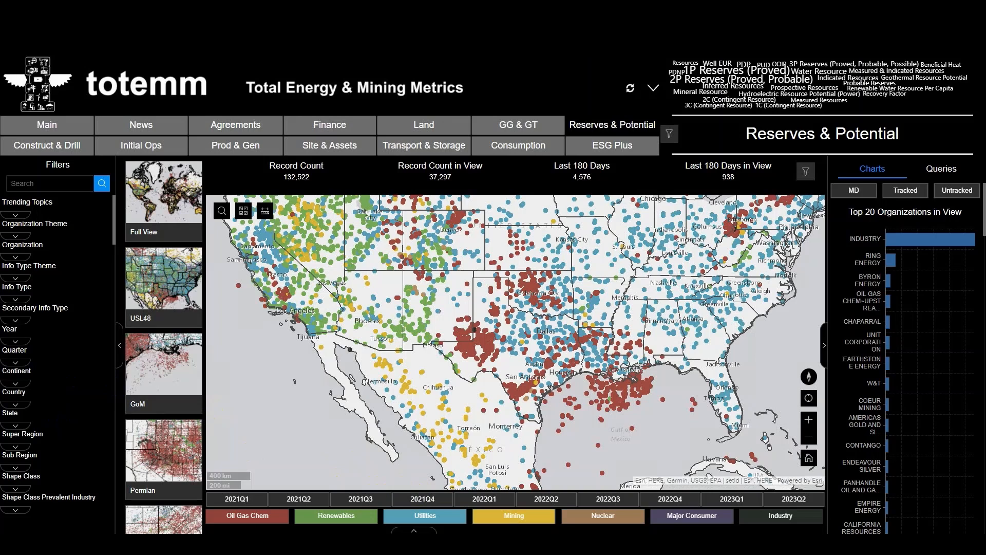
left_click(16, 258)
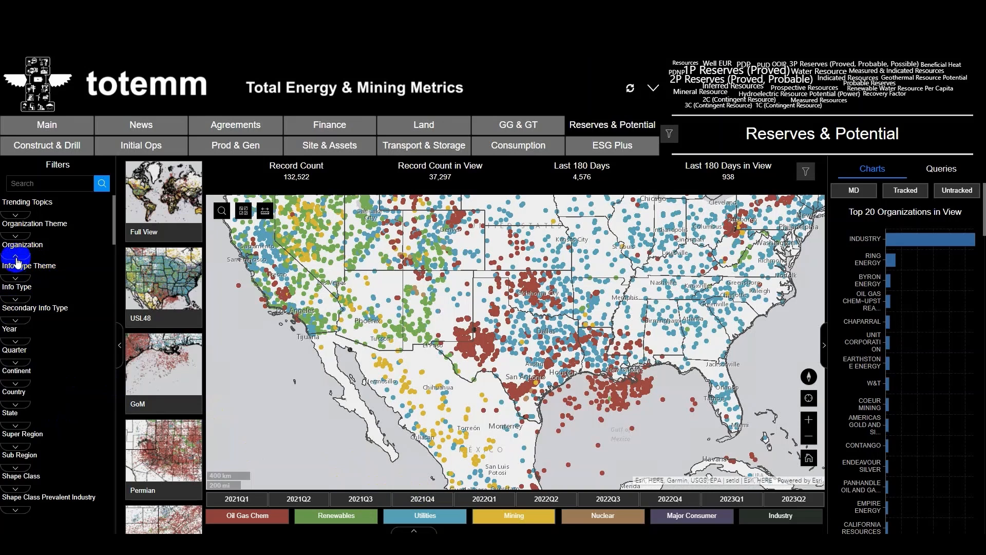
left_click(5, 261)
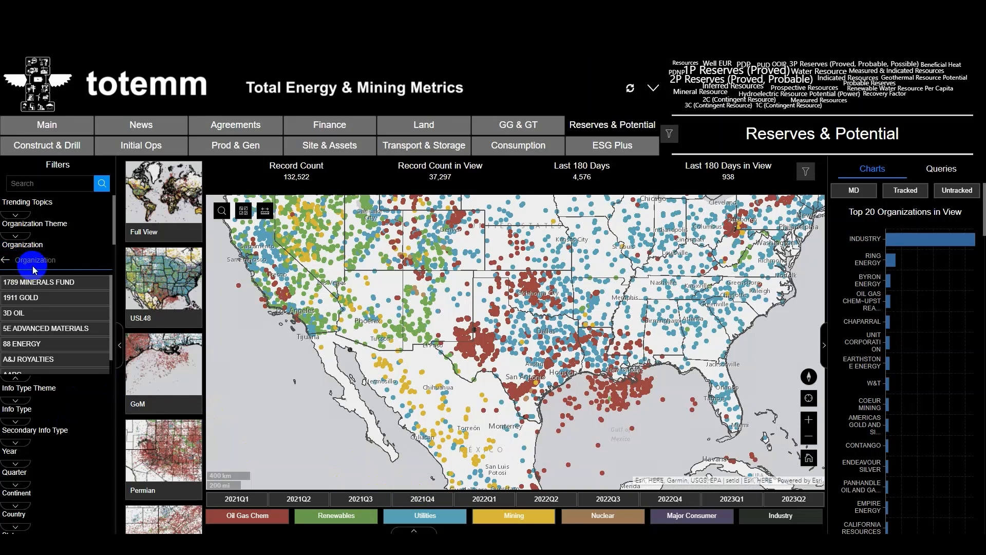
left_click(33, 262)
type("ring")
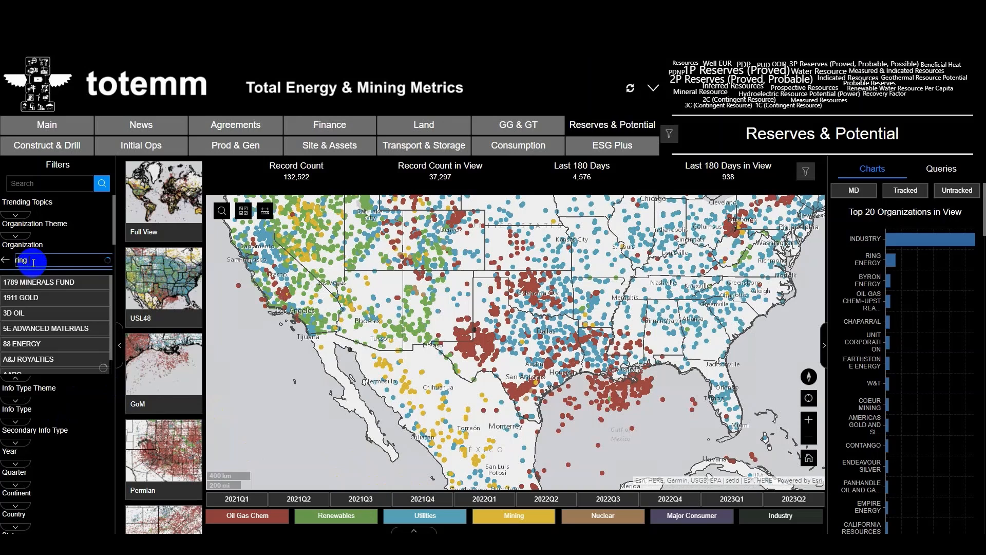
left_click(49, 298)
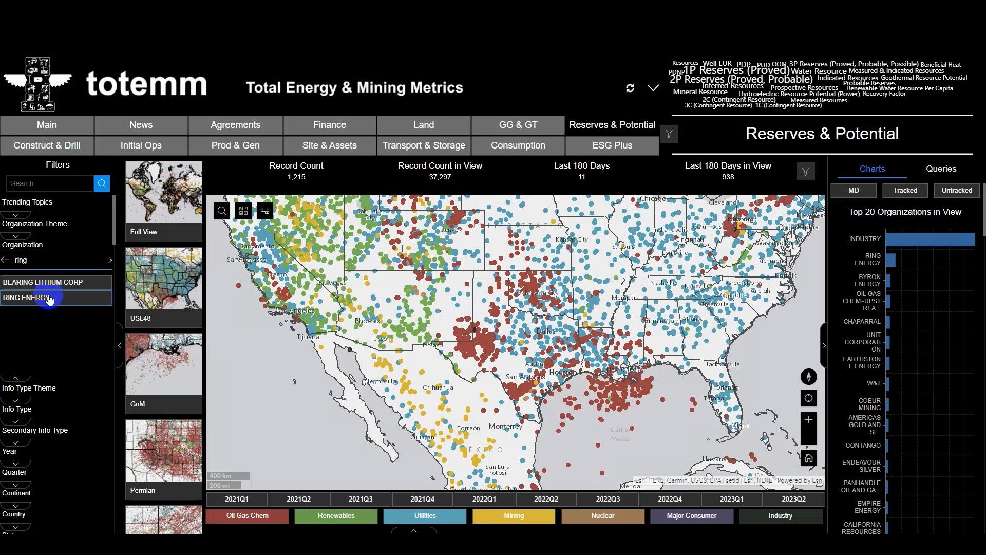
- Filter the Ring Energy records to the info type 1P Reserves (Proved)
left_click(24, 430)
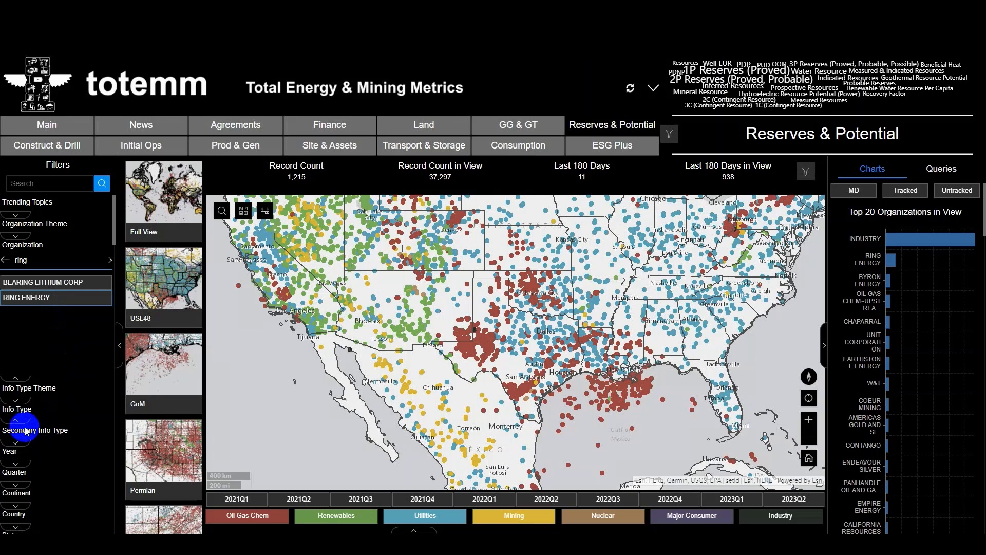
left_click(12, 426)
left_click(33, 425)
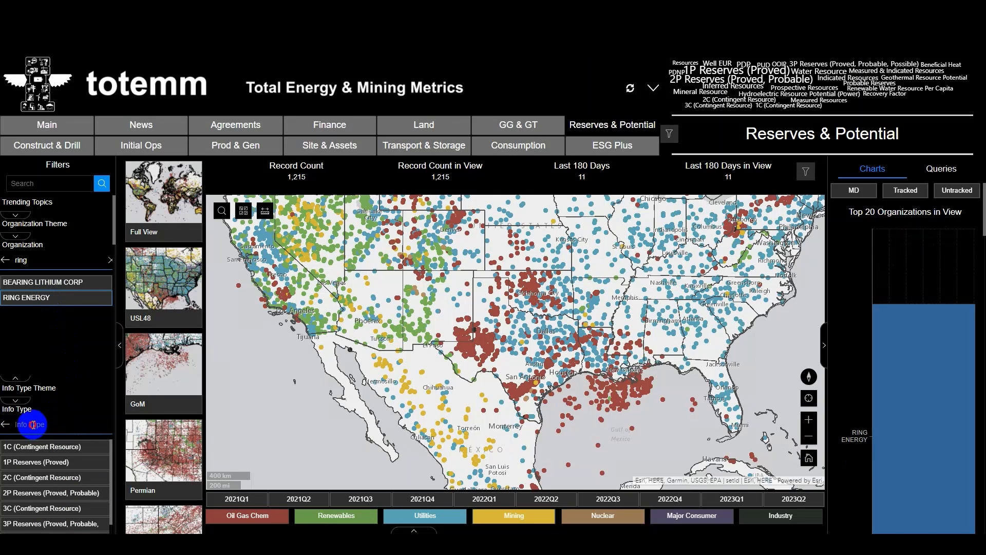
type("1p reserves")
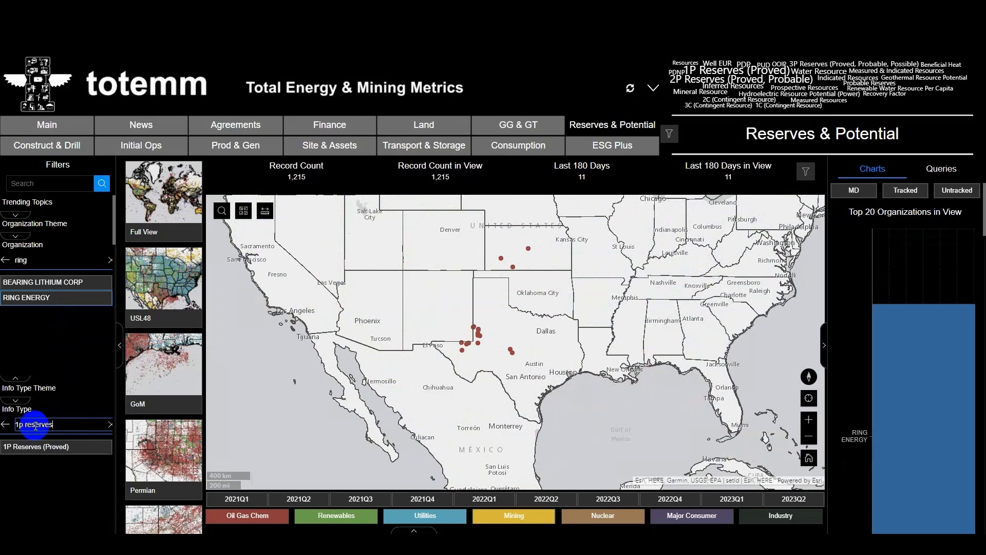
left_click(38, 447)
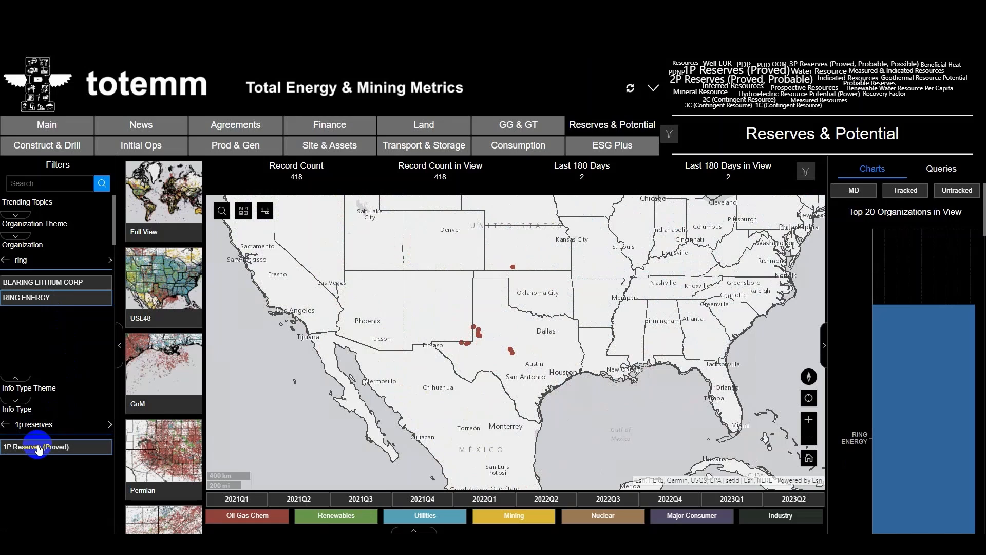
- Show the filtered records on the full world map and display their data table
left_click(171, 211)
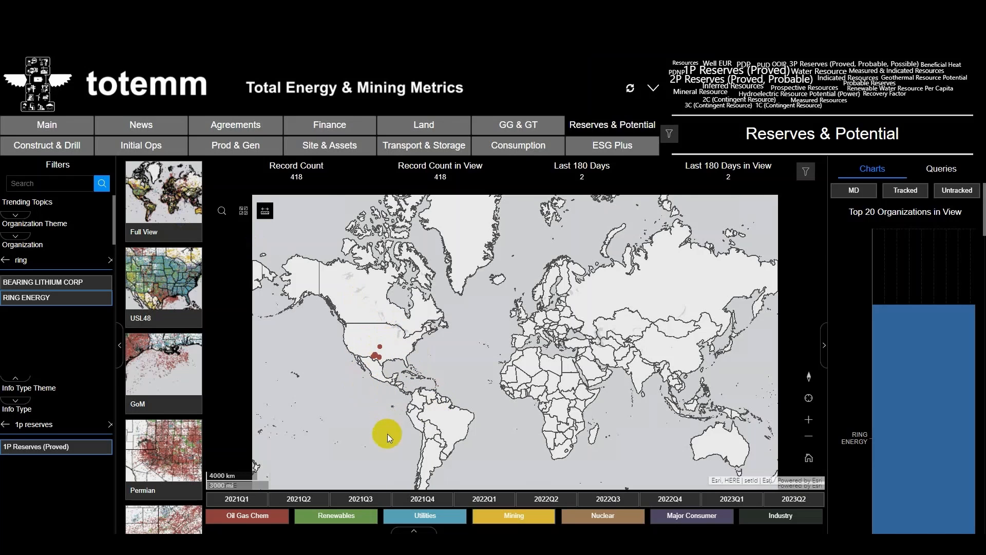
left_click(412, 529)
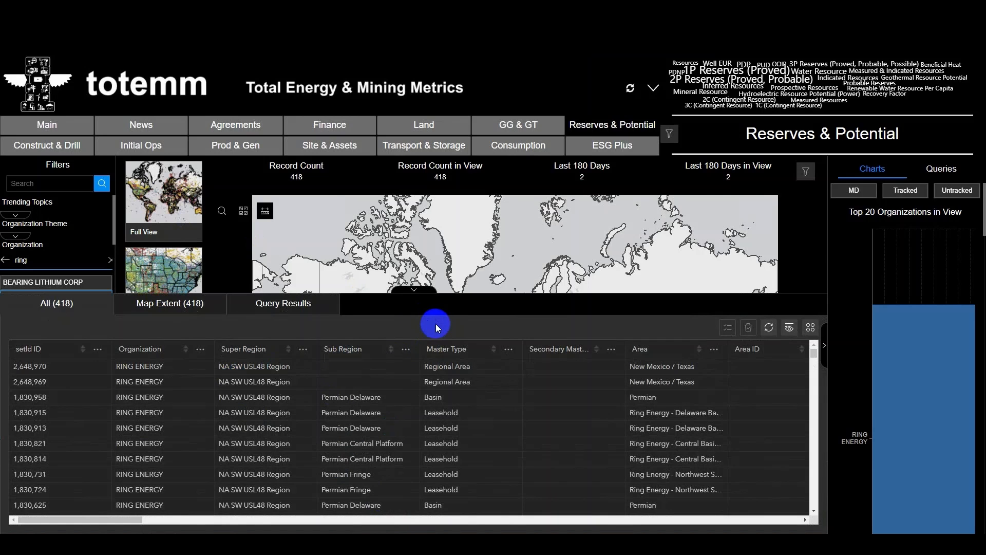
- Reset the dashboard and filter the records to the organization HORIZON MINERALS
left_click(630, 87)
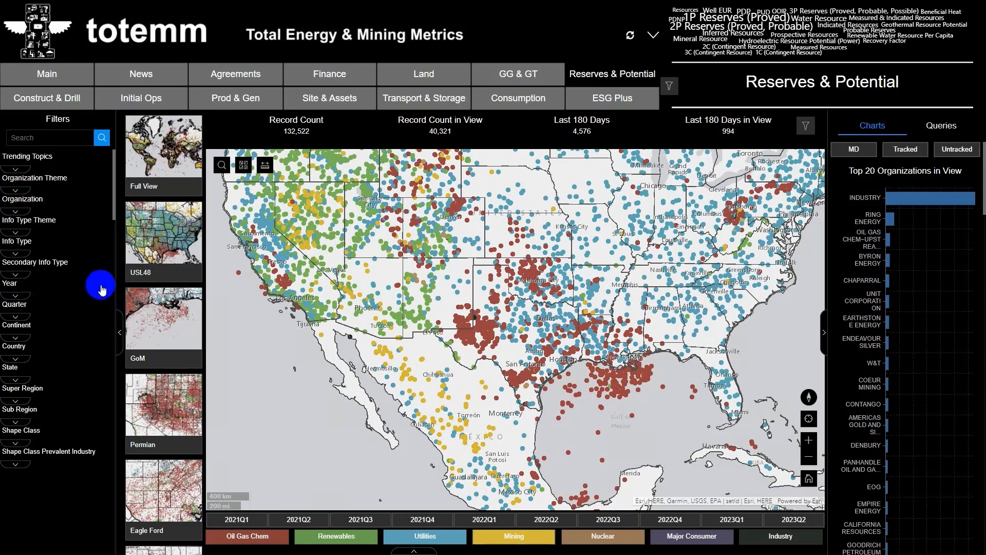
left_click(16, 211)
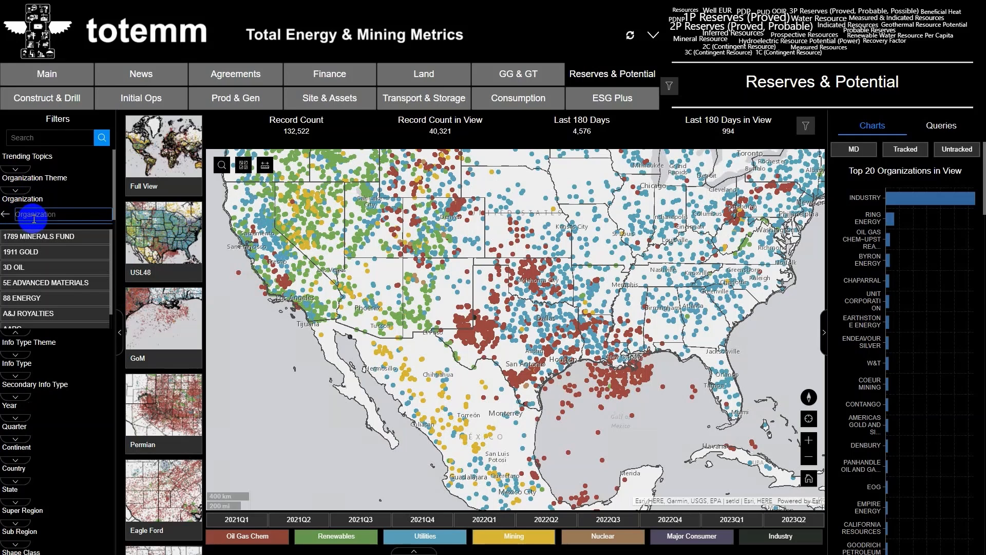
type("hori")
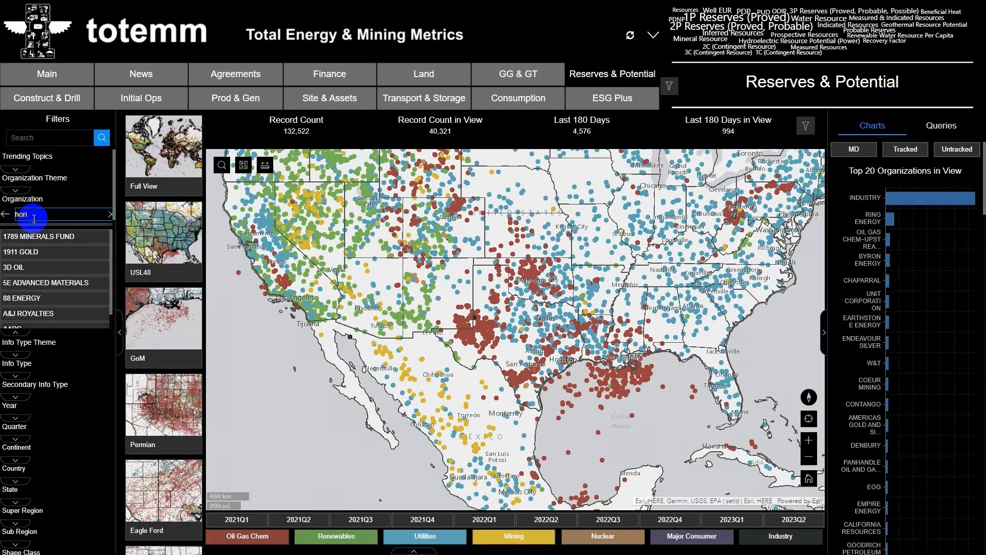
type("sen")
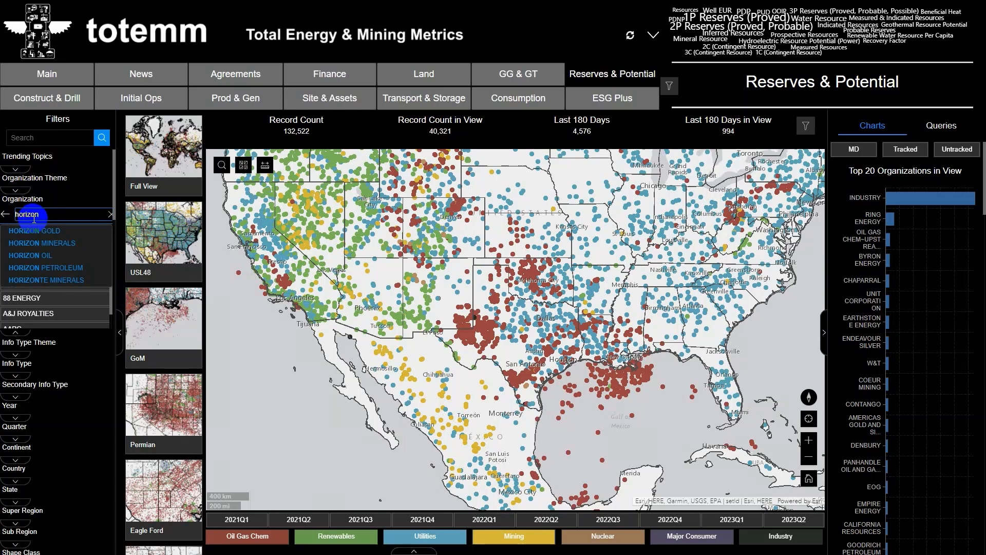
left_click(57, 243)
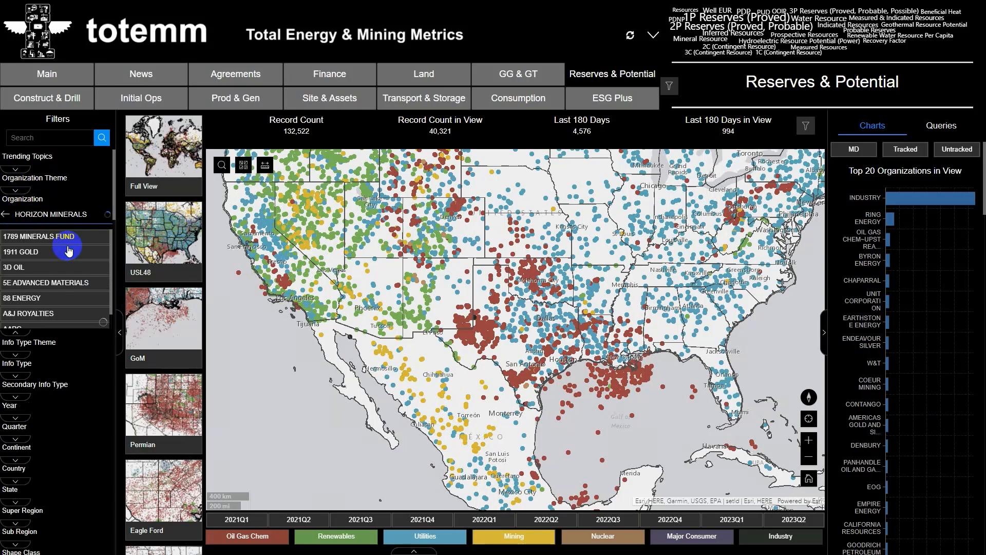
left_click(42, 241)
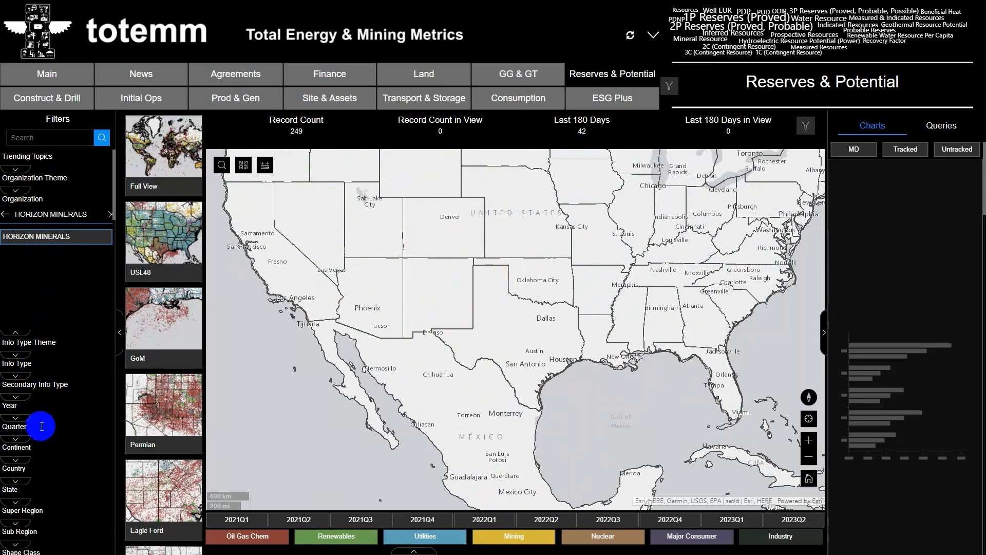
- Filter the Horizon Minerals records to the info type Mineral Resource
left_click(15, 375)
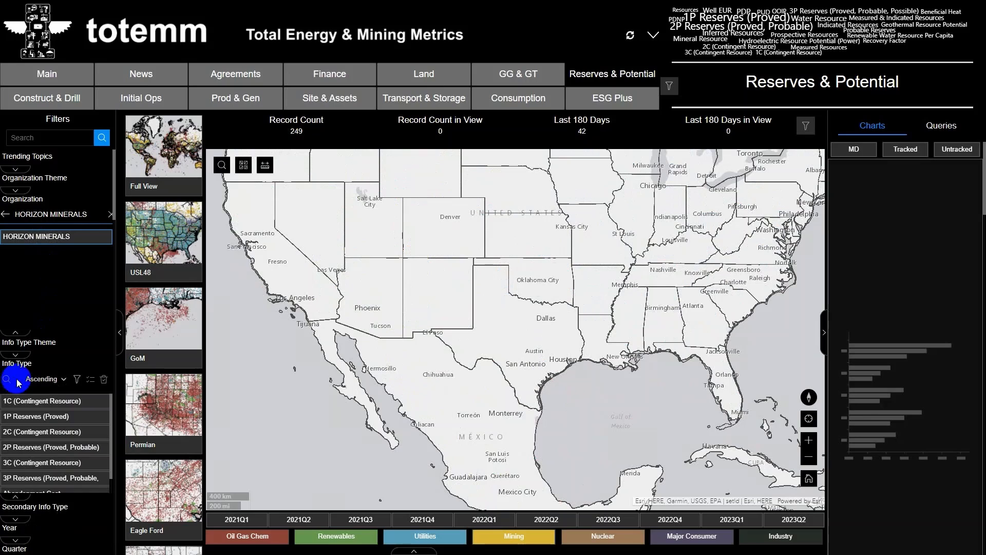
left_click(30, 380)
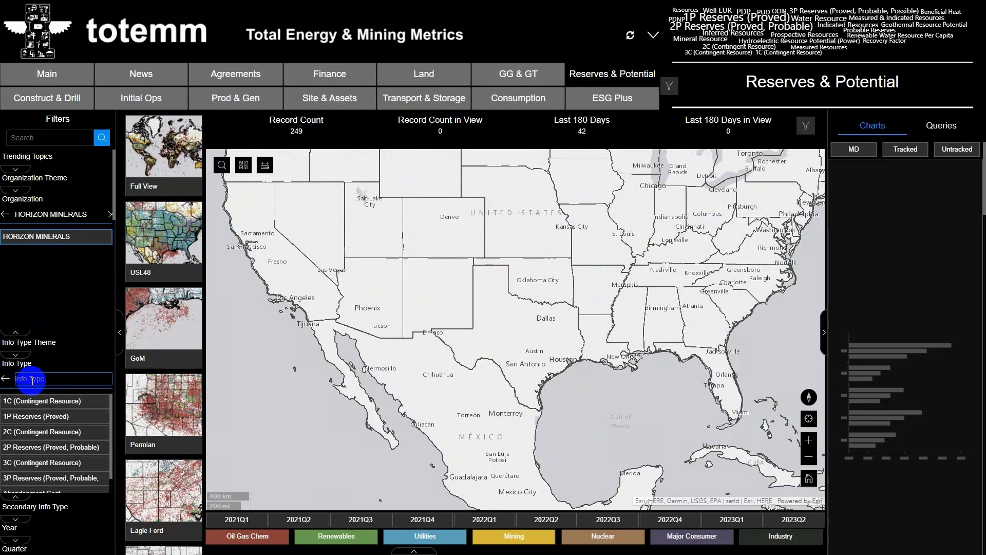
type("mineral")
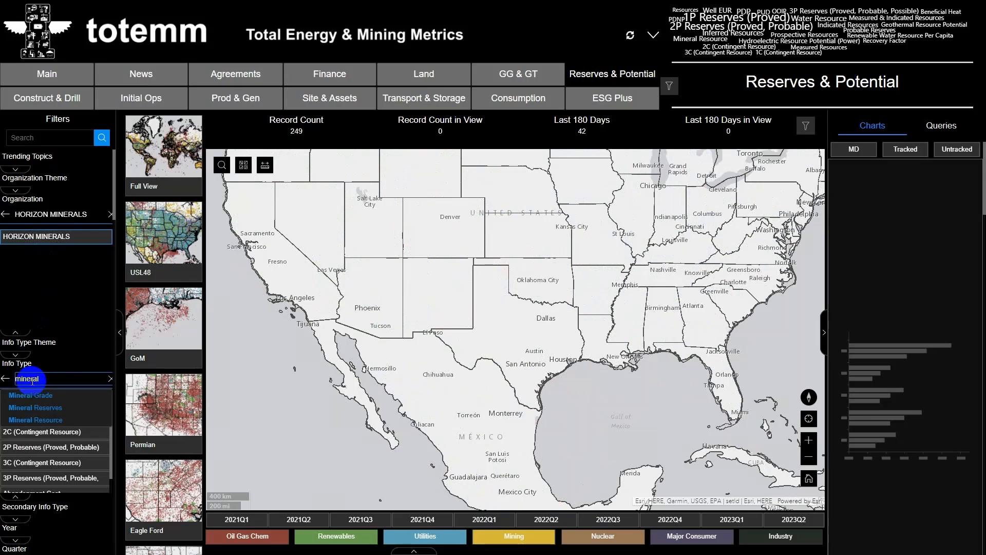
left_click(60, 422)
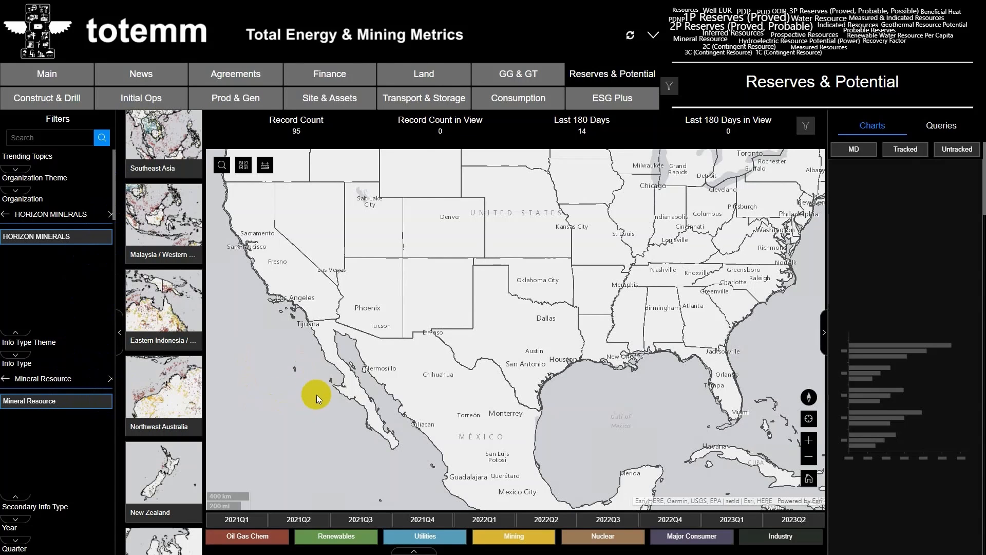
- Bring the filtered Horizon Minerals records in Australia into view on the map
scroll(316, 397, "down", 1)
left_click_drag(288, 399, 713, 304)
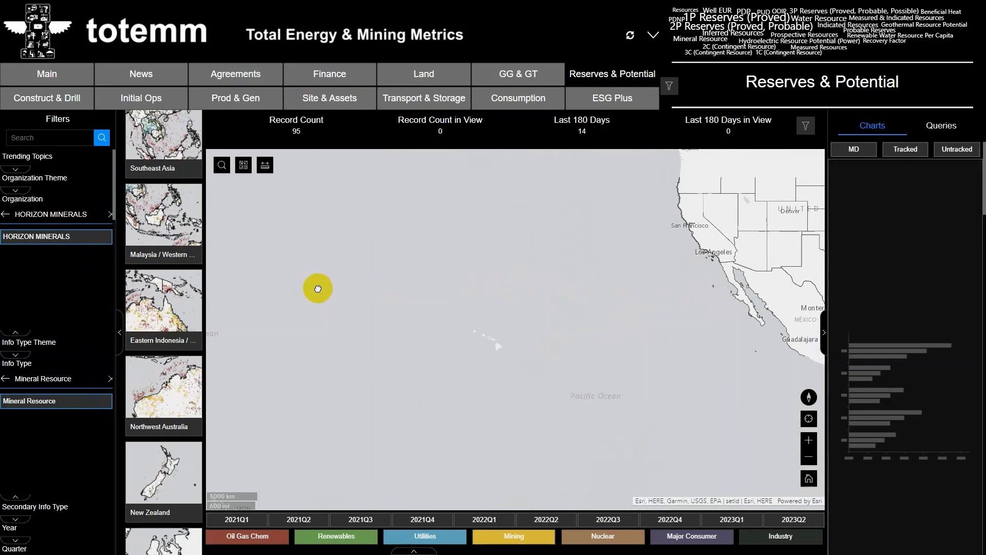
scroll(318, 288, "down", 1)
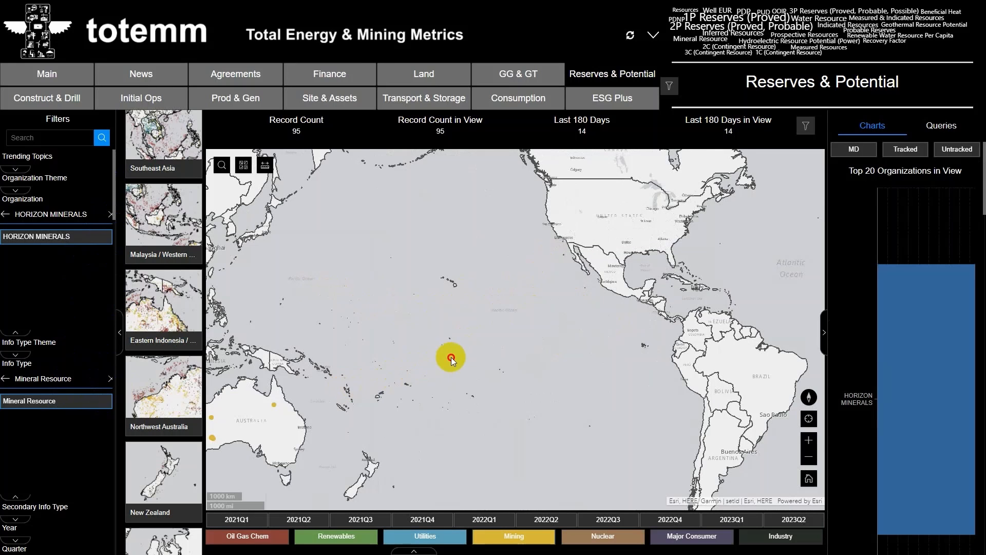
left_click_drag(538, 331, 774, 272)
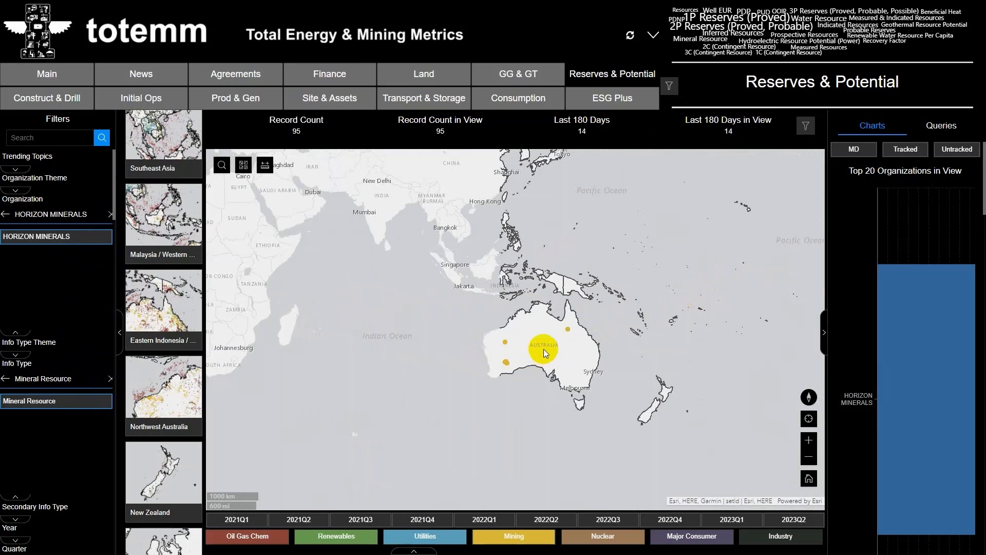
scroll(538, 347, "up", 1)
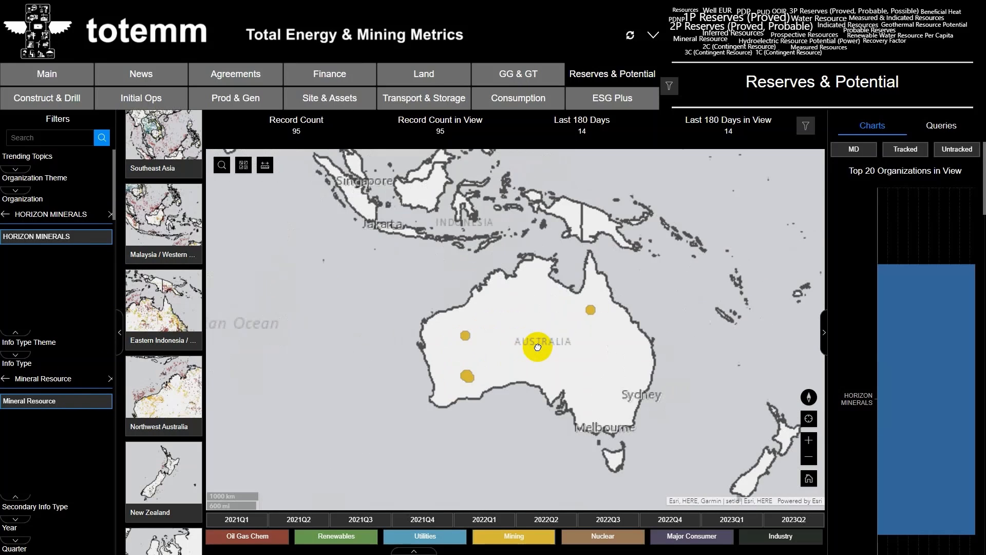
scroll(538, 347, "up", 1)
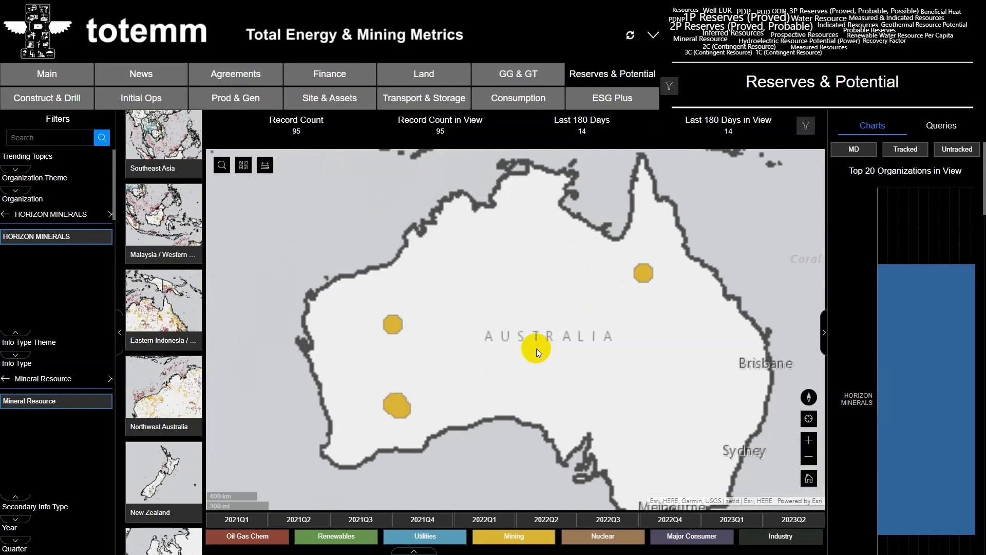
- Display the data table at a reduced height and select record 1,689,883 in the Yilgarn Mining Province to locate it on the map
left_click(415, 550)
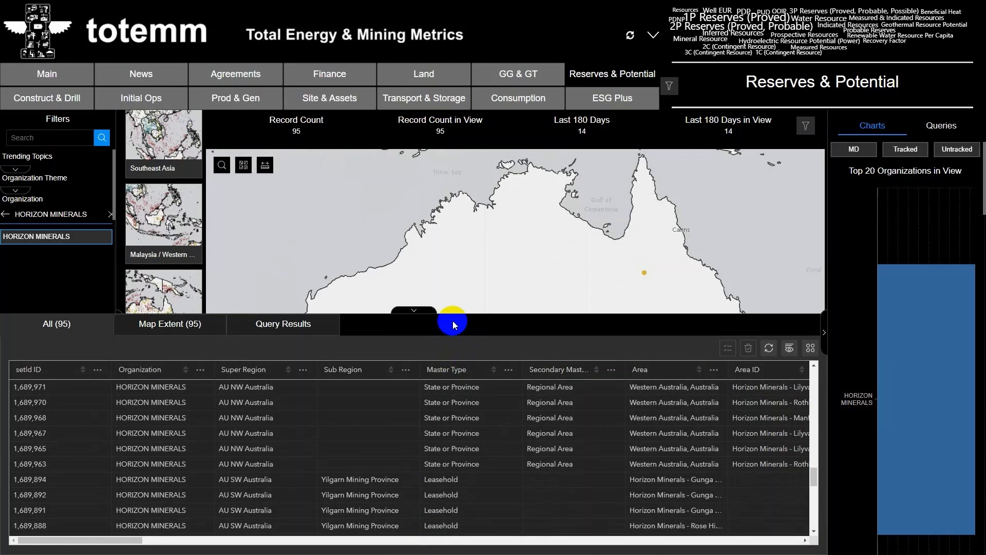
left_click_drag(452, 335, 463, 407)
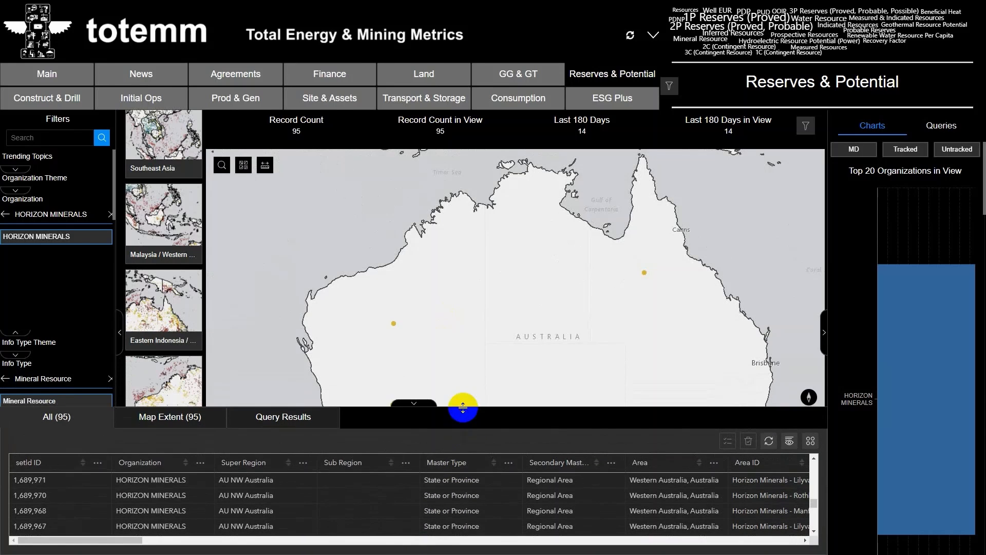
scroll(360, 510, "down", 3)
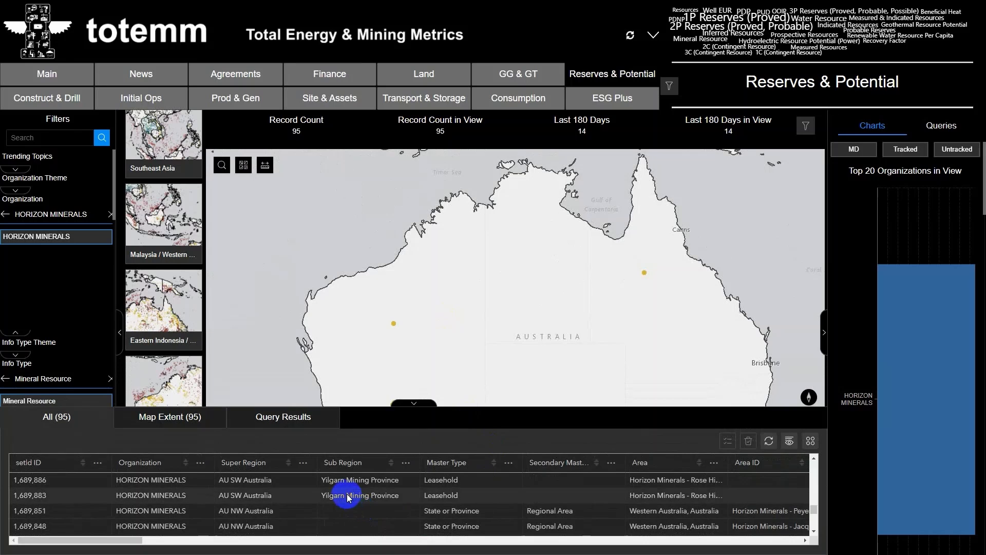
left_click(349, 495)
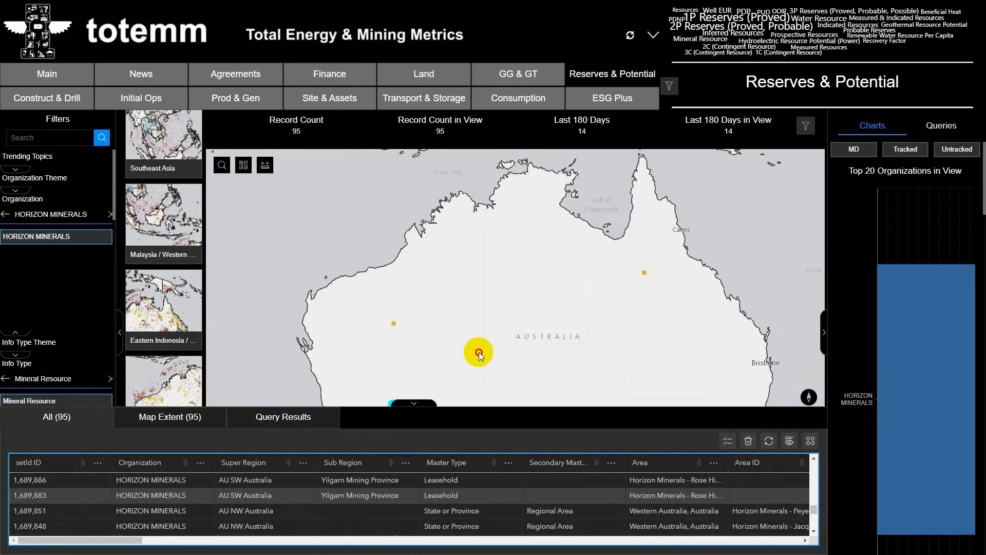
left_click_drag(479, 352, 463, 273)
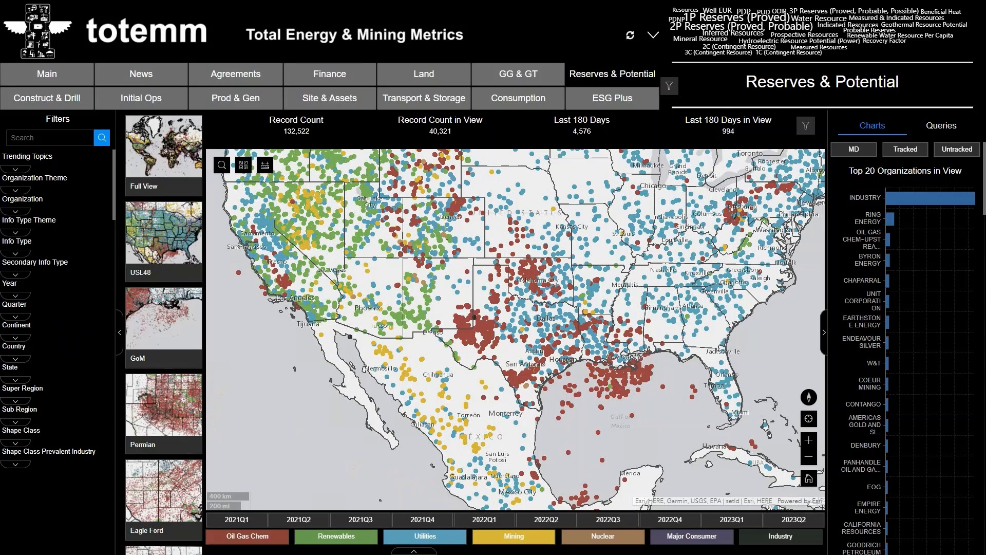
- Search the organization filter for "horizon minera" and restrict the unfiltered dashboard to HORIZON MINERALS
left_click(15, 211)
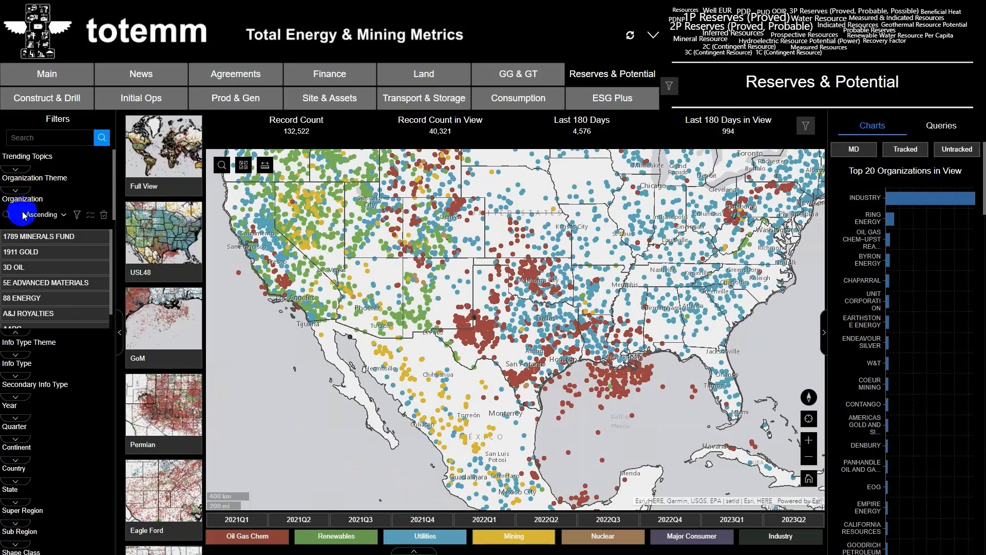
left_click(7, 214)
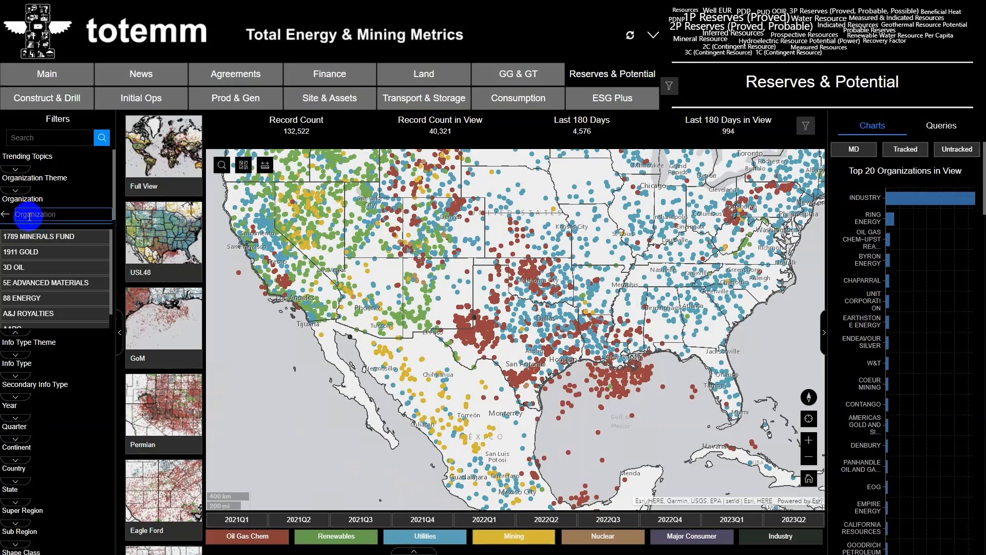
type("horizon ")
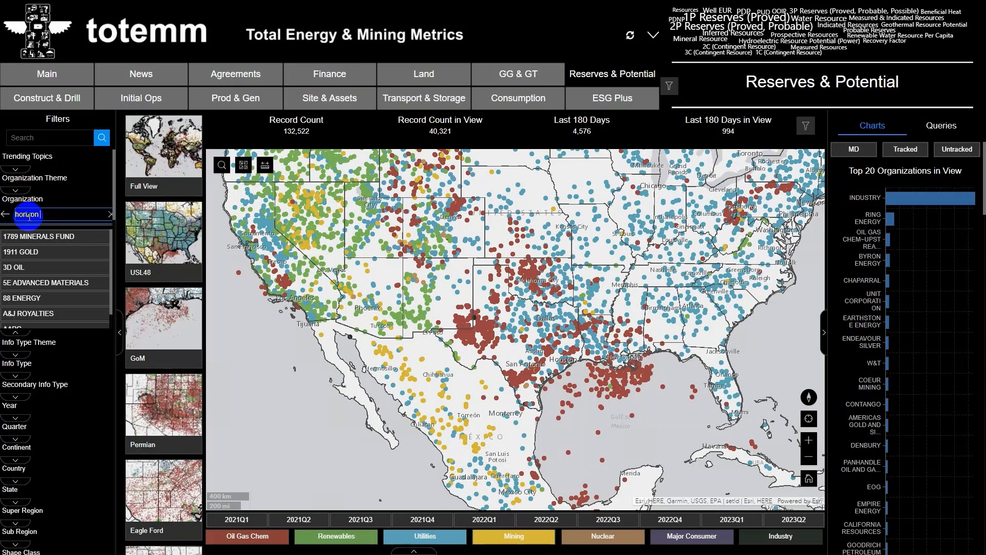
type("minera")
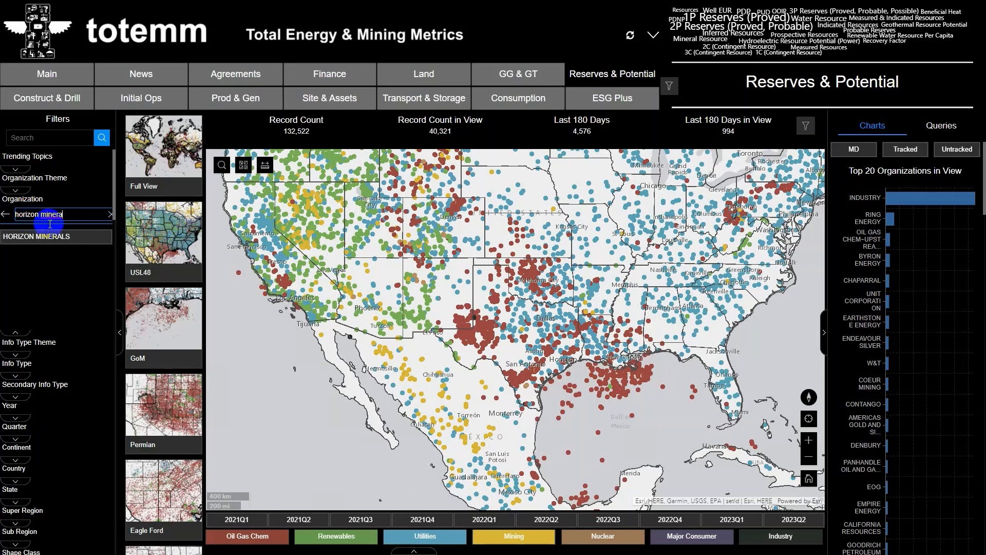
left_click(72, 237)
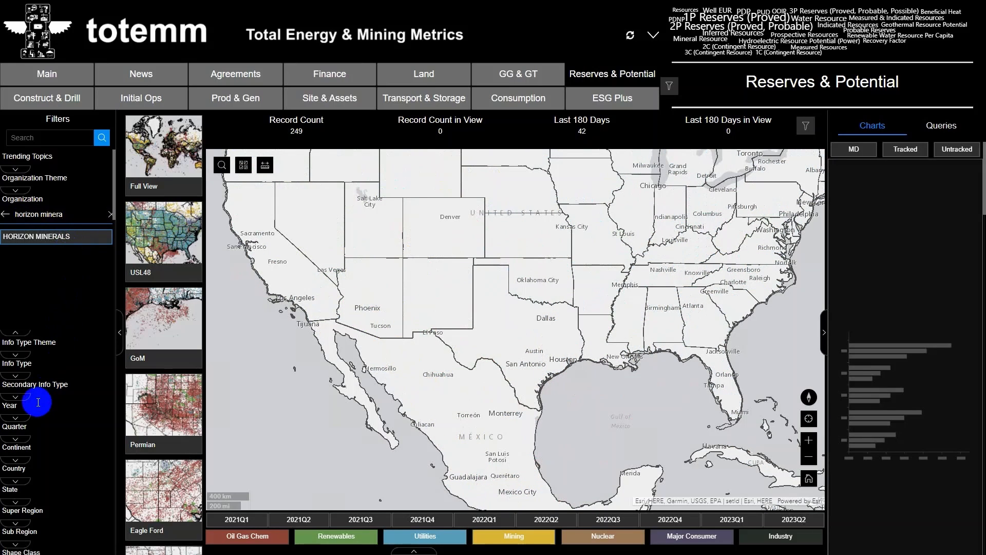
- Search the info types for "mineral re" and limit the organization's records to Mineral Resource
left_click(18, 376)
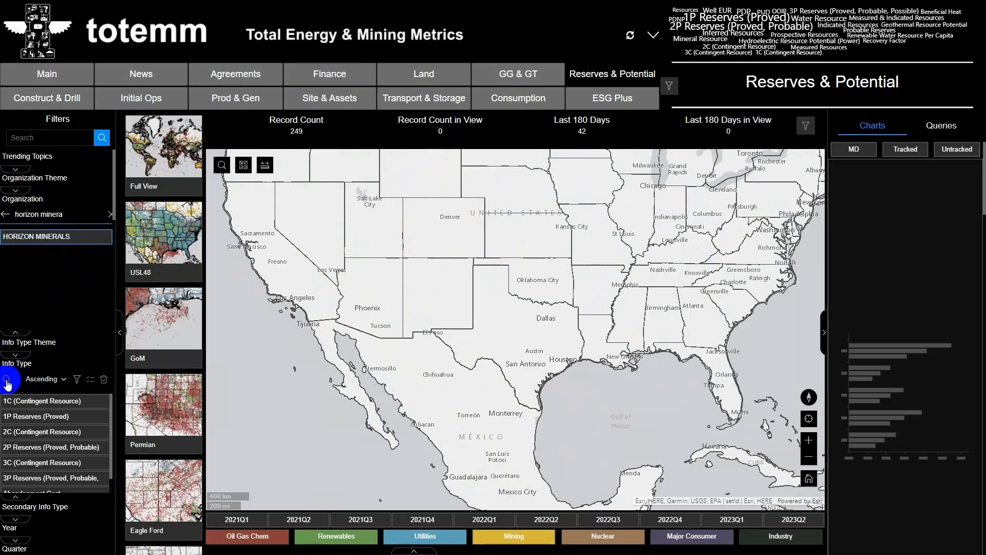
left_click(8, 378)
type("m")
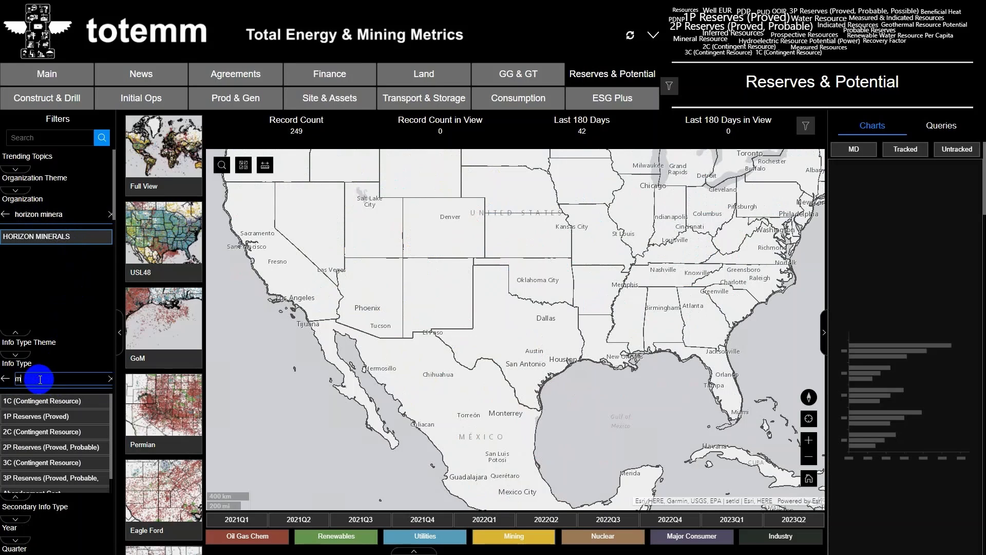
type("ineral re")
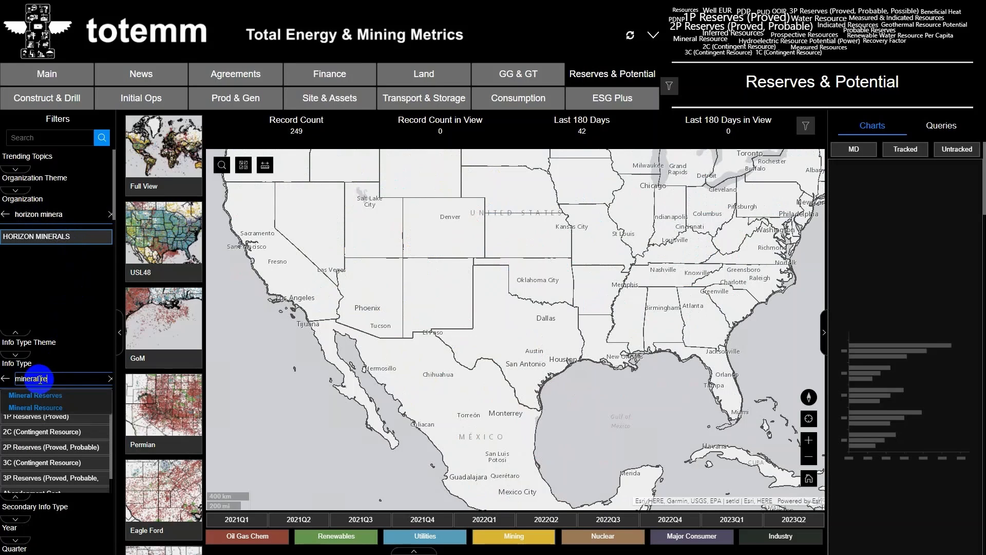
left_click(43, 421)
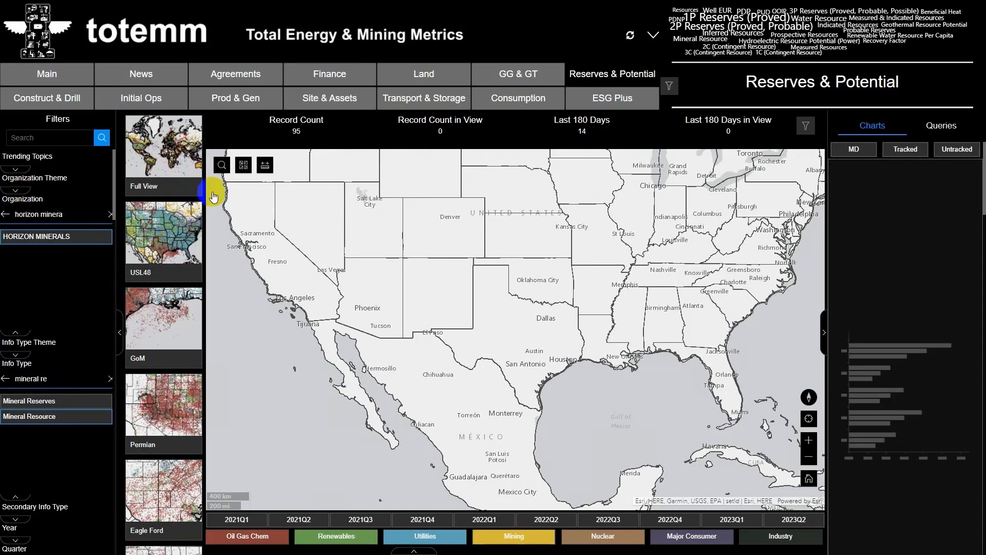
- Show the filtered records on the full world map, then focus the map on Australia
left_click(175, 181)
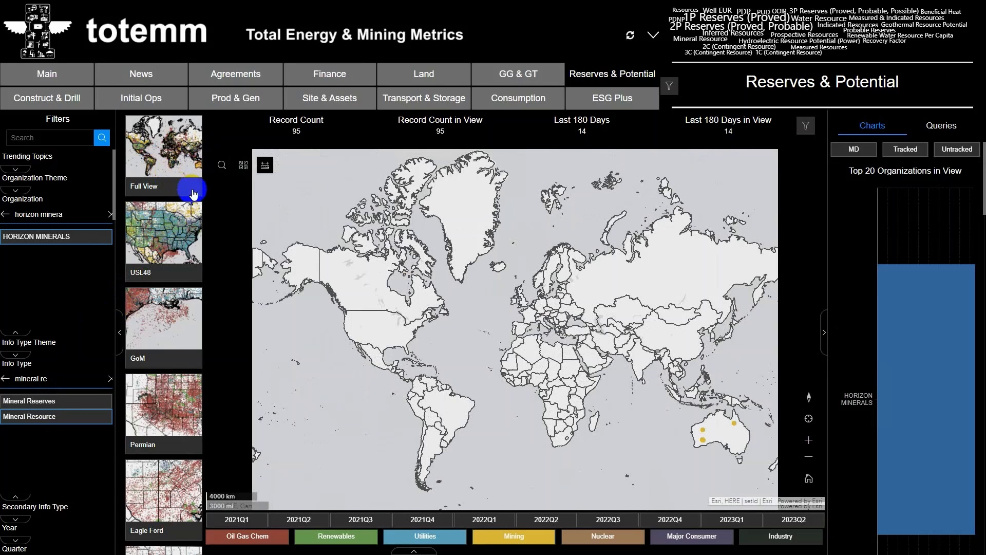
left_click_drag(722, 444, 562, 384)
scroll(564, 381, "up", 1)
scroll(564, 380, "up", 3)
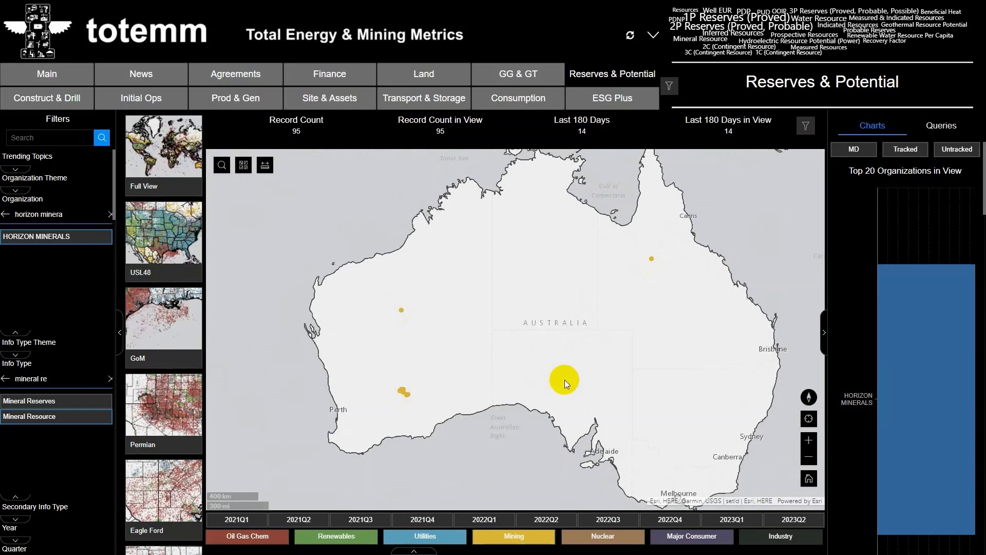
- Open the details of the northern Horizon Minerals point in Western Australia, dock the pop-up, and review its record and organization details
left_click(401, 310)
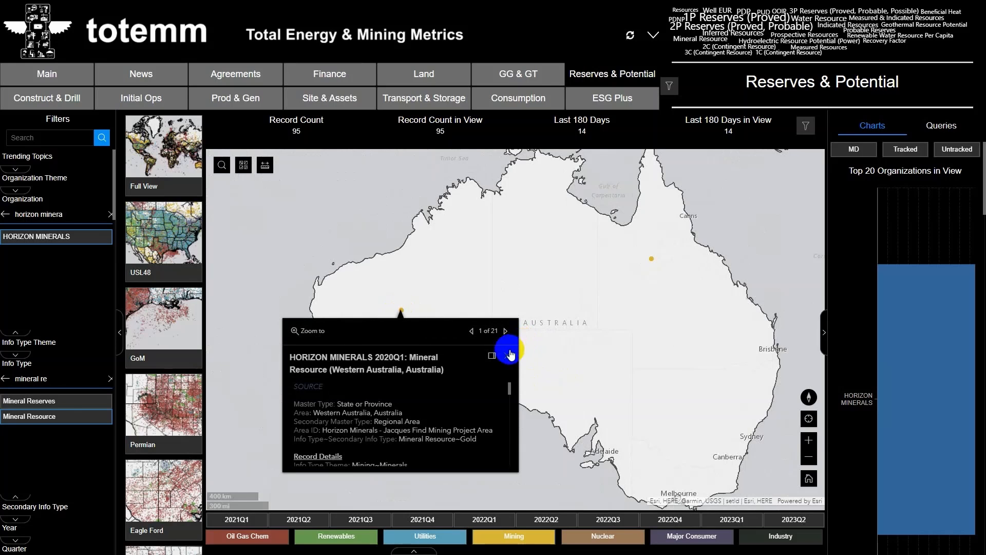
left_click(493, 359)
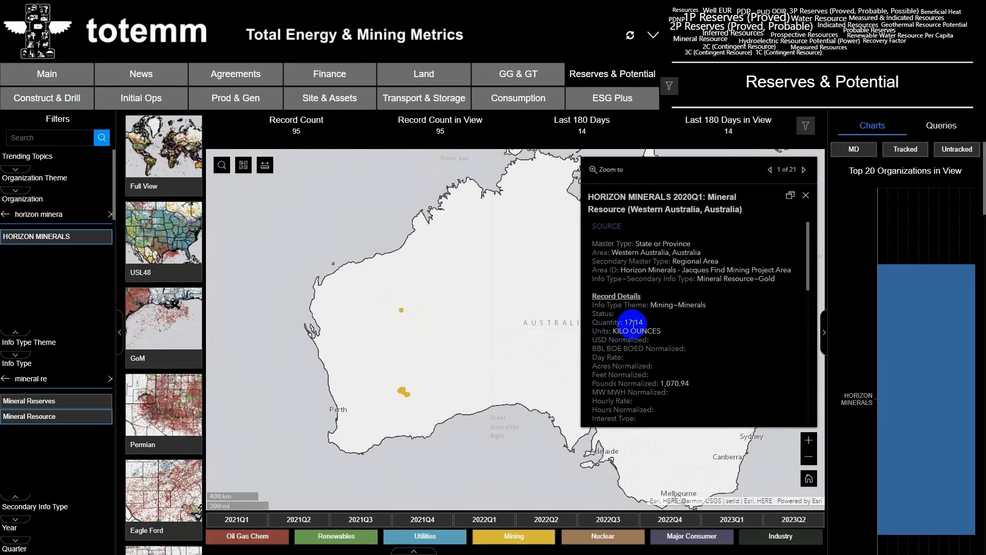
scroll(719, 304, "down", 5)
scroll(724, 301, "down", 3)
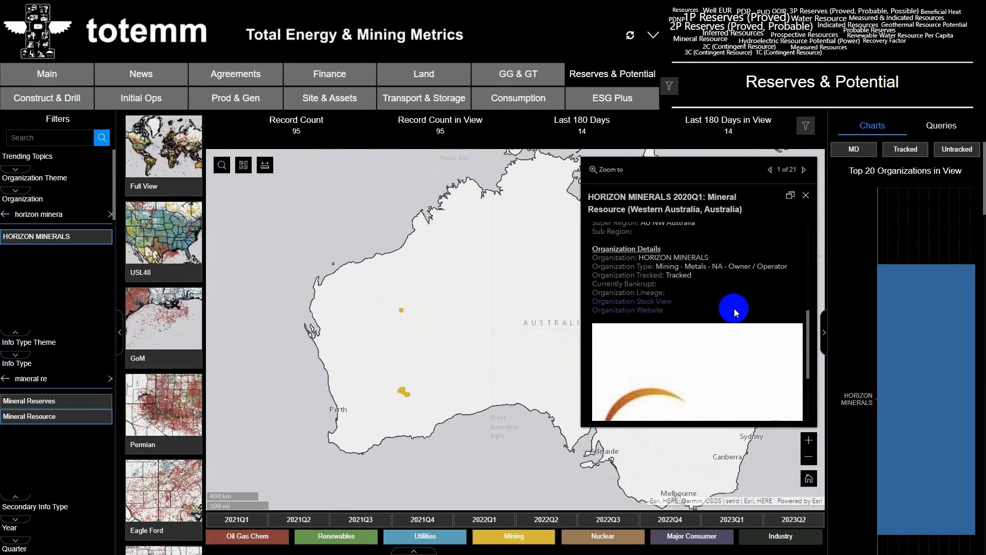
scroll(734, 308, "up", 6)
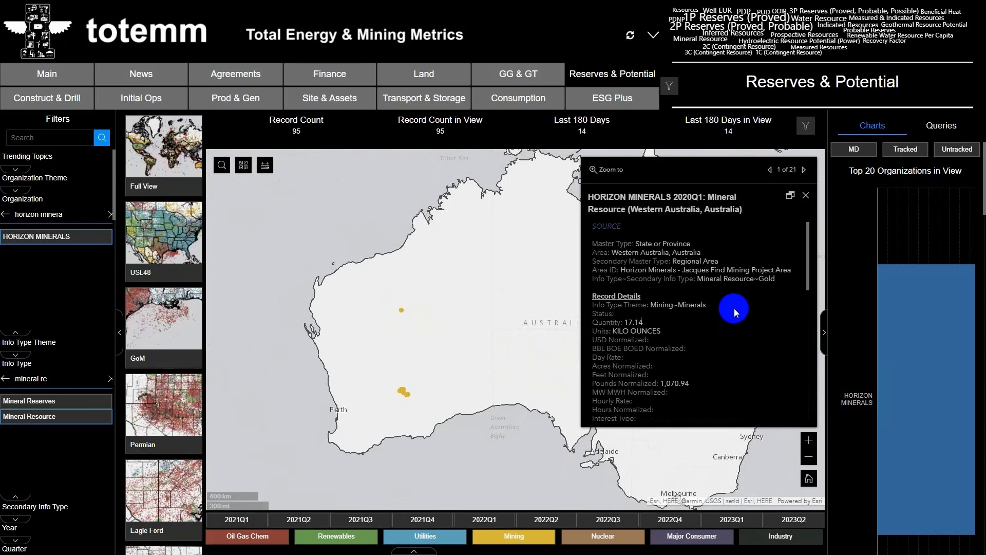
- Page forward to the fourth Horizon Minerals record at the selected point, then open the table of filtered records
left_click(804, 170)
left_click(804, 170)
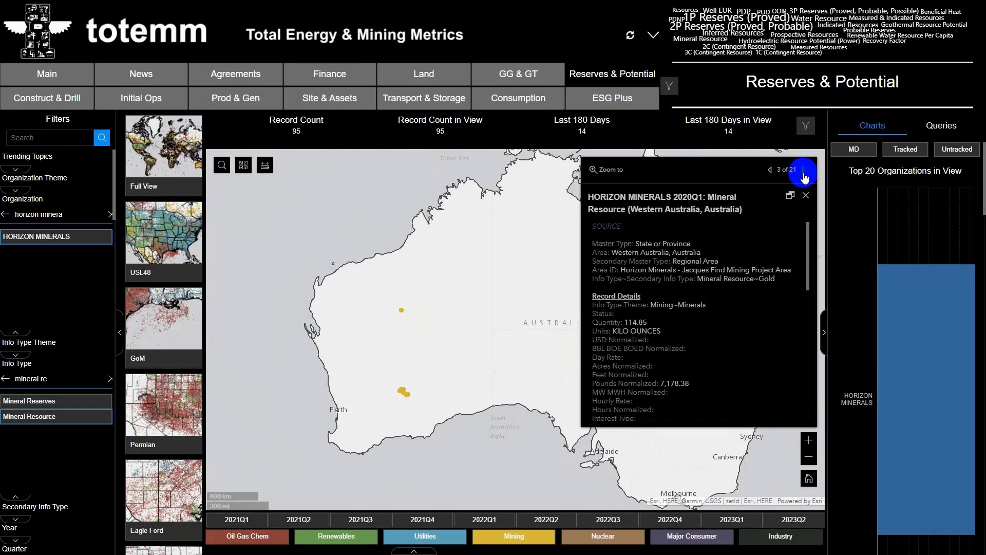
left_click(805, 170)
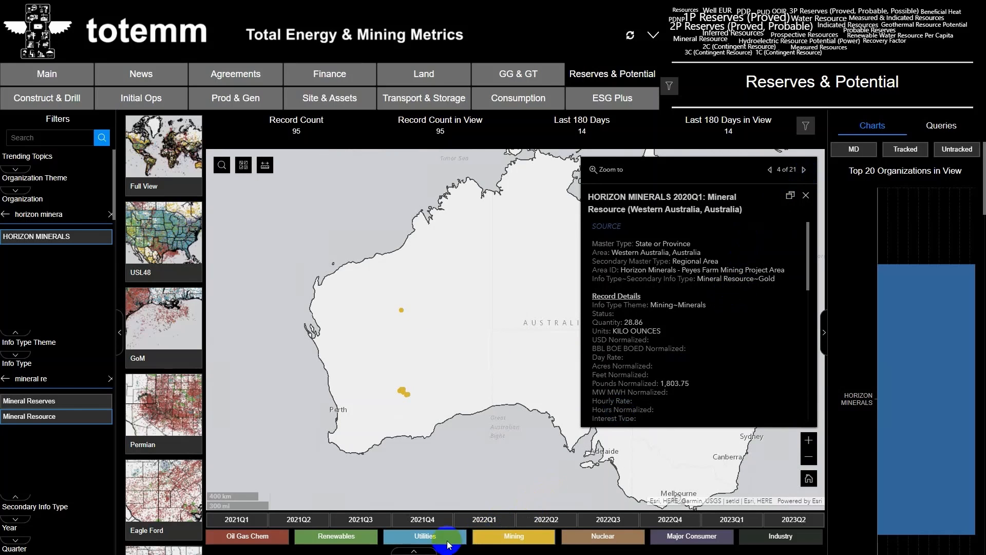
left_click(426, 552)
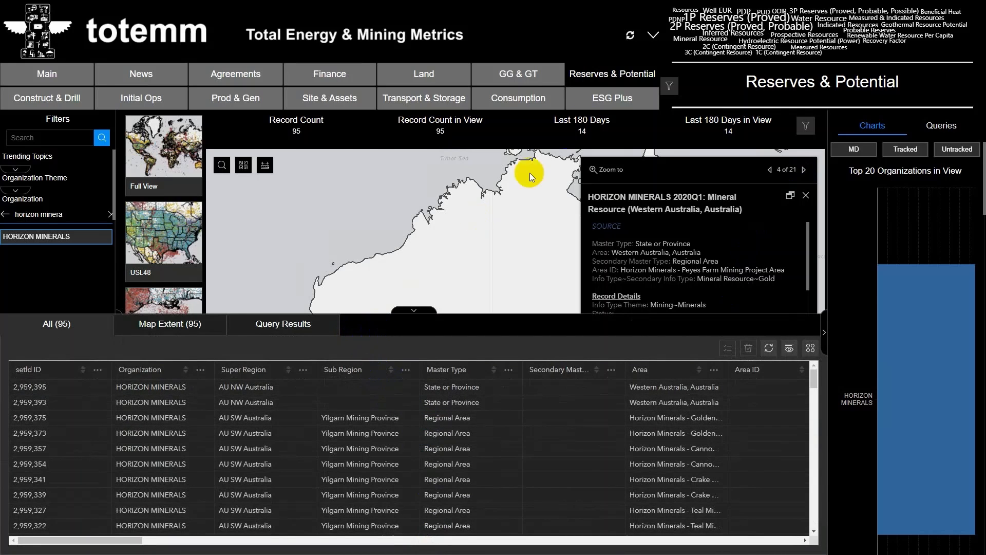
- Reset the dashboard, search the super regions for "north sea", and restrict the records to EU North Sea
left_click(630, 35)
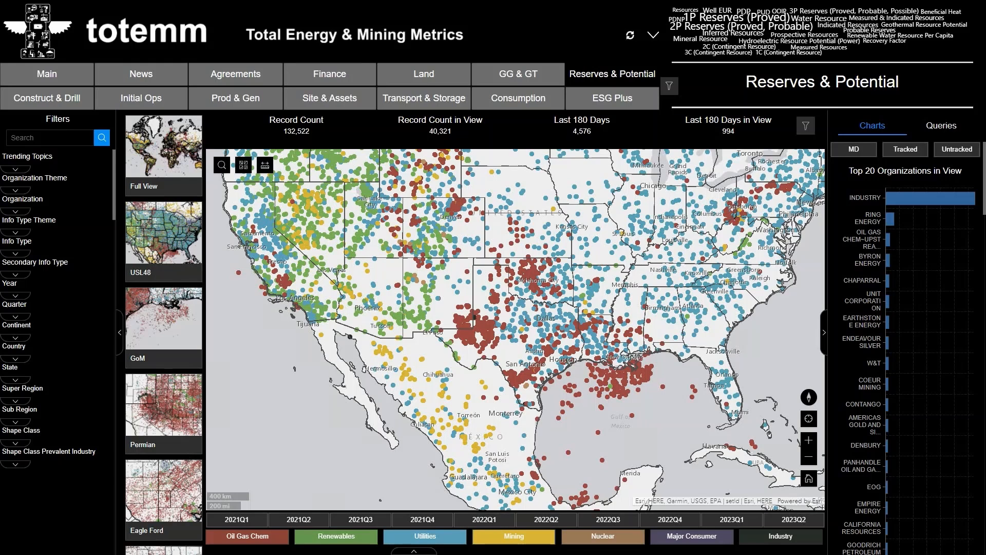
left_click(17, 401)
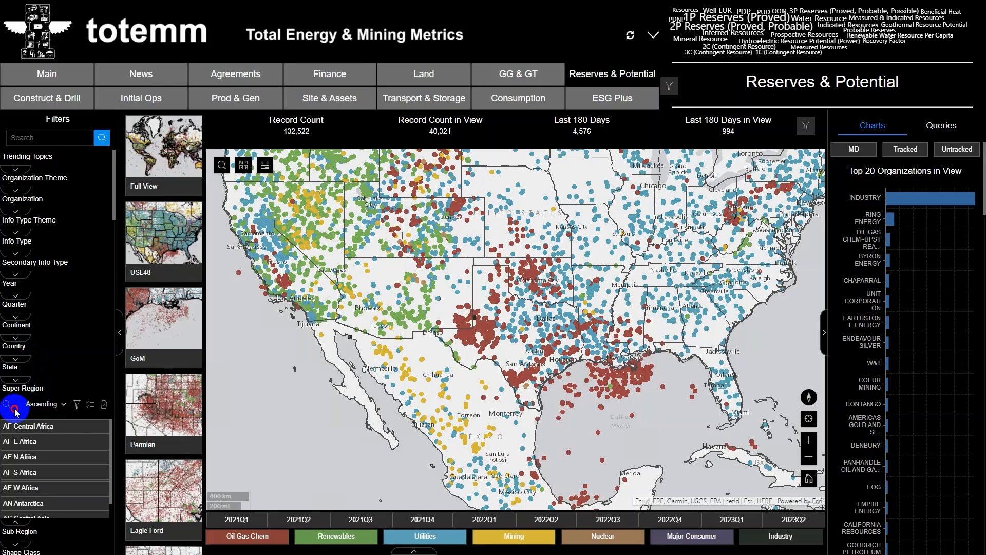
left_click(6, 404)
left_click(34, 406)
type("north sea")
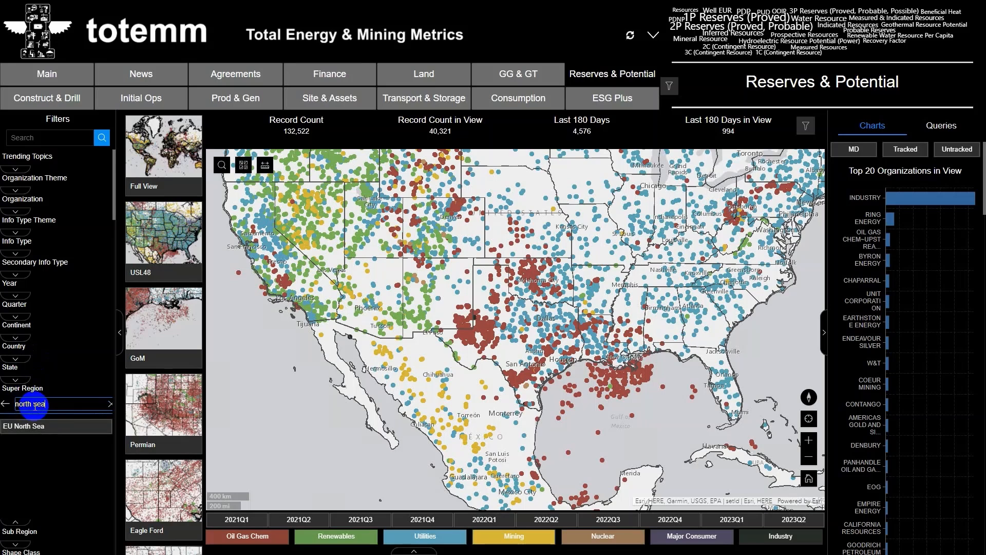
left_click(49, 430)
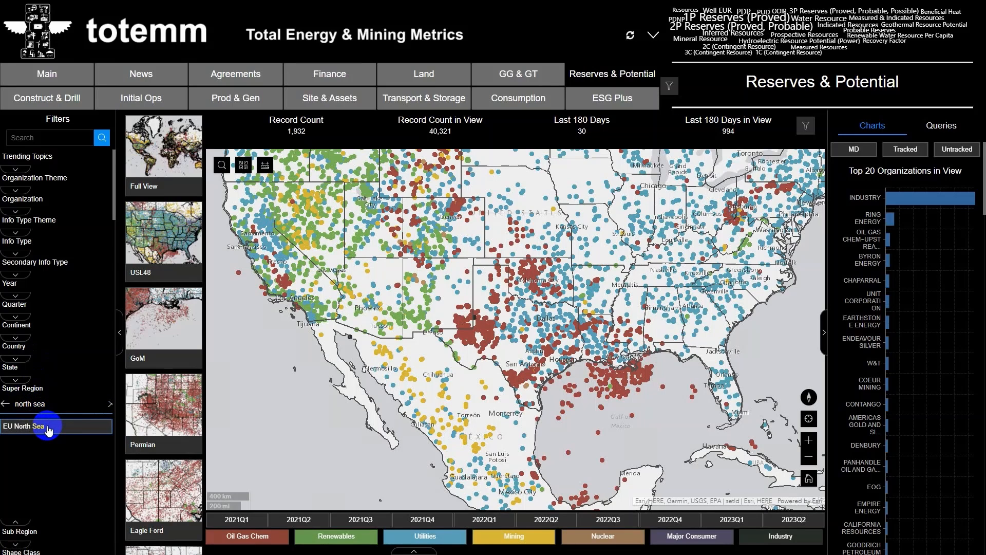
- Limit the EU North Sea records to 3P Reserves (Proved, Probable, Possible) and focus the map on the North Sea
left_click(24, 254)
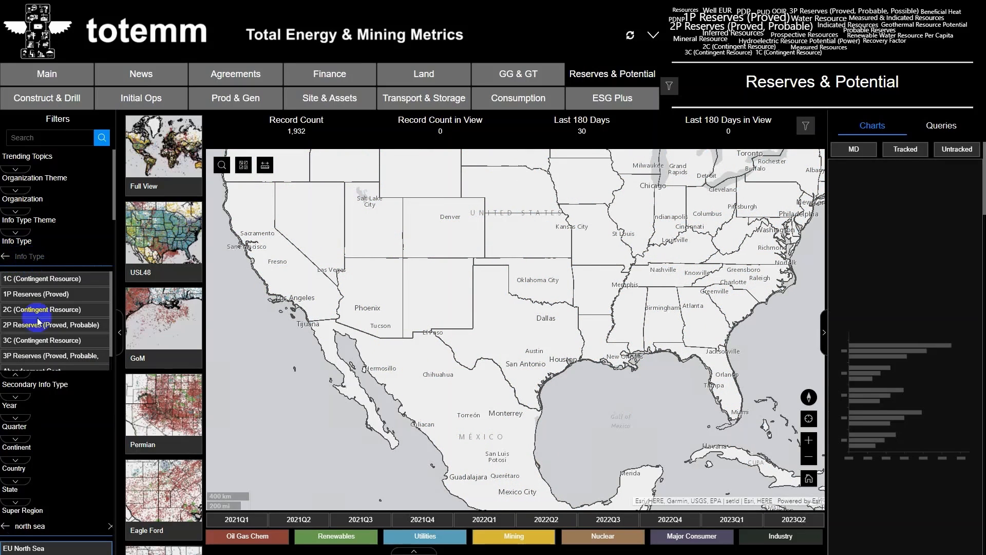
left_click(39, 360)
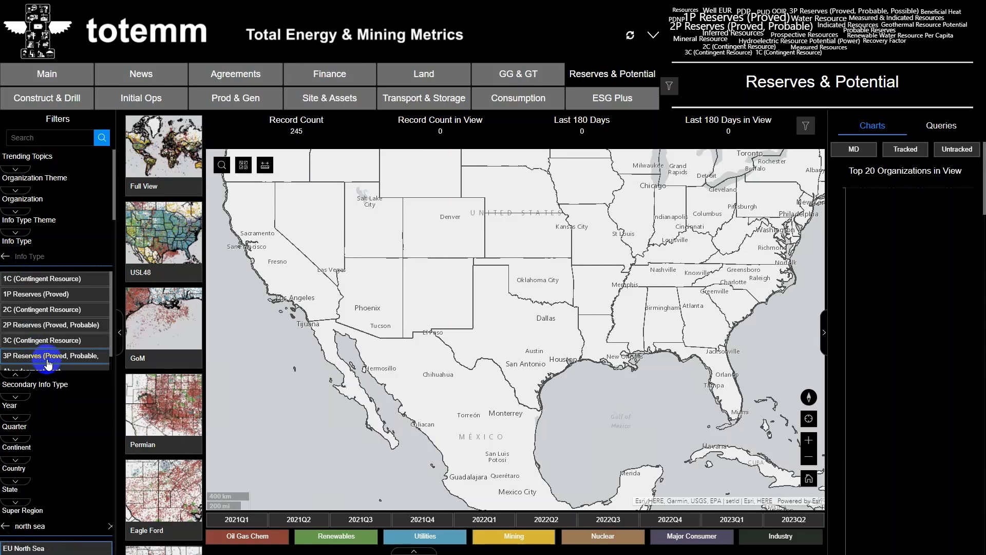
scroll(163, 365, "down", 6)
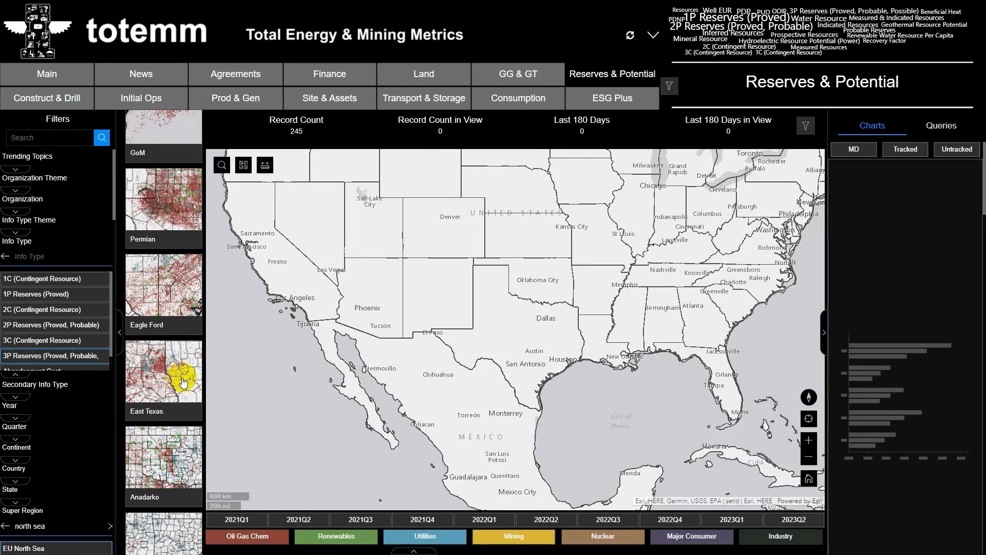
scroll(183, 385, "down", 6)
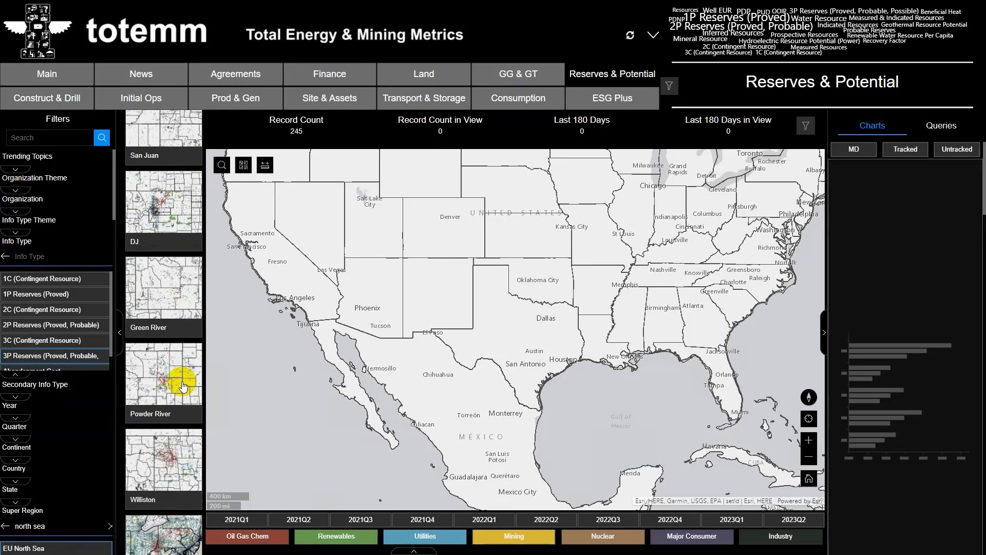
scroll(182, 385, "down", 6)
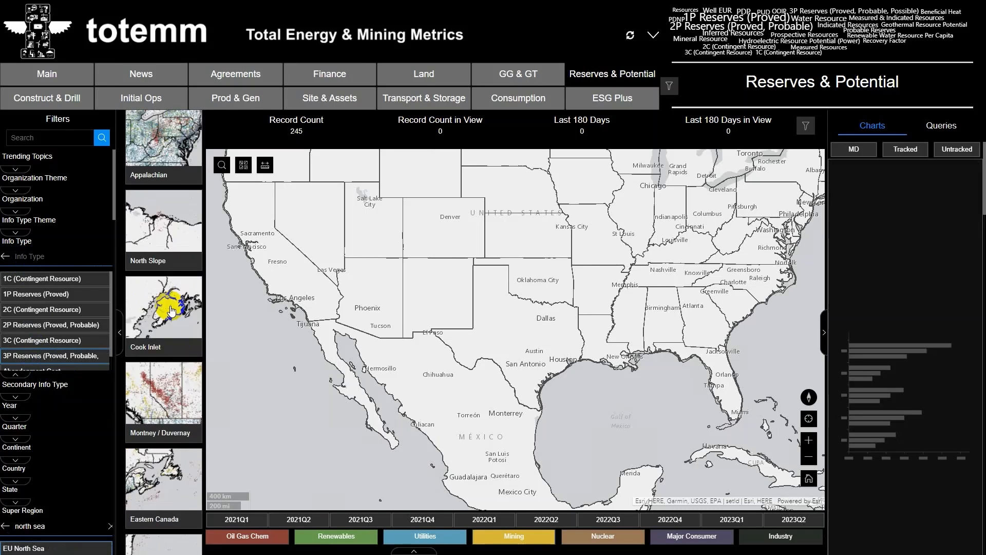
scroll(171, 316, "down", 9)
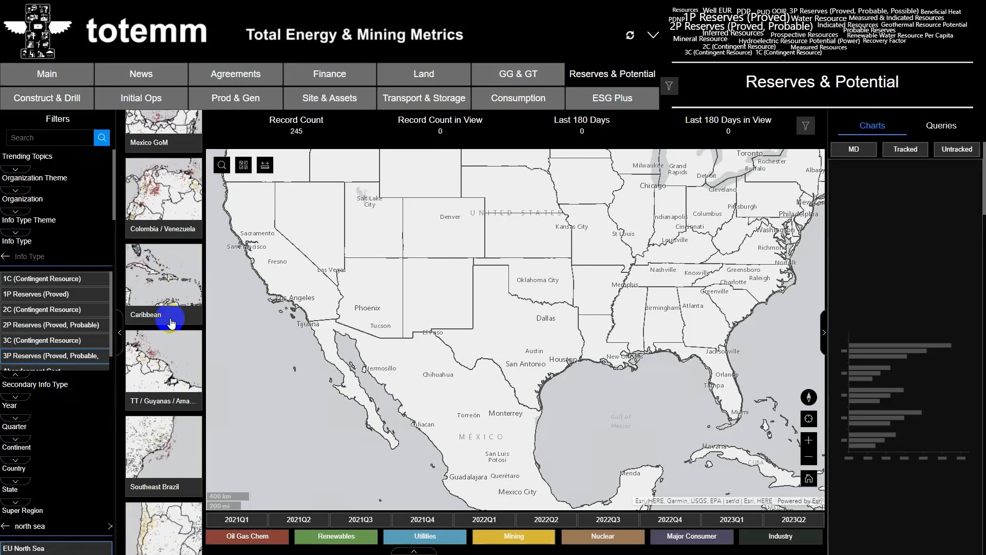
scroll(172, 321, "down", 6)
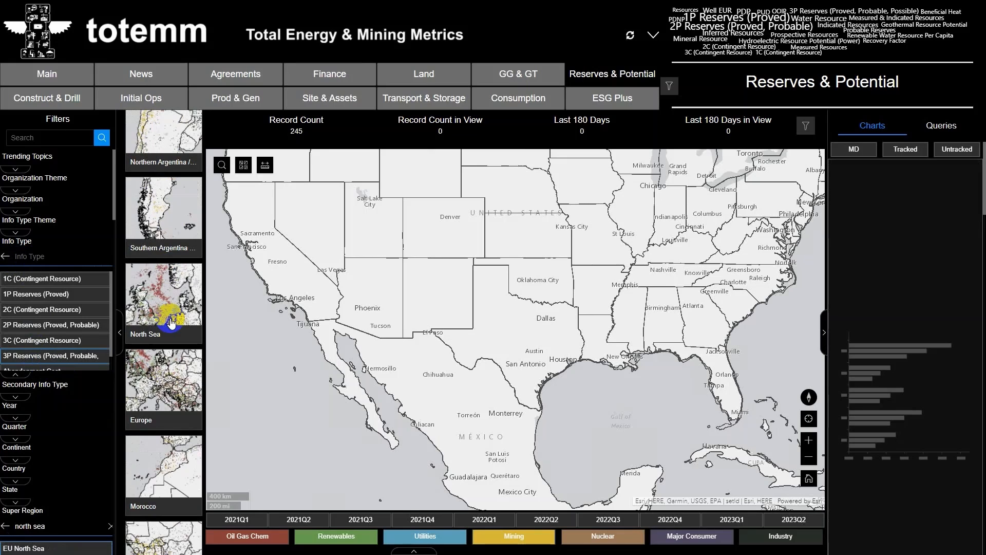
left_click(172, 319)
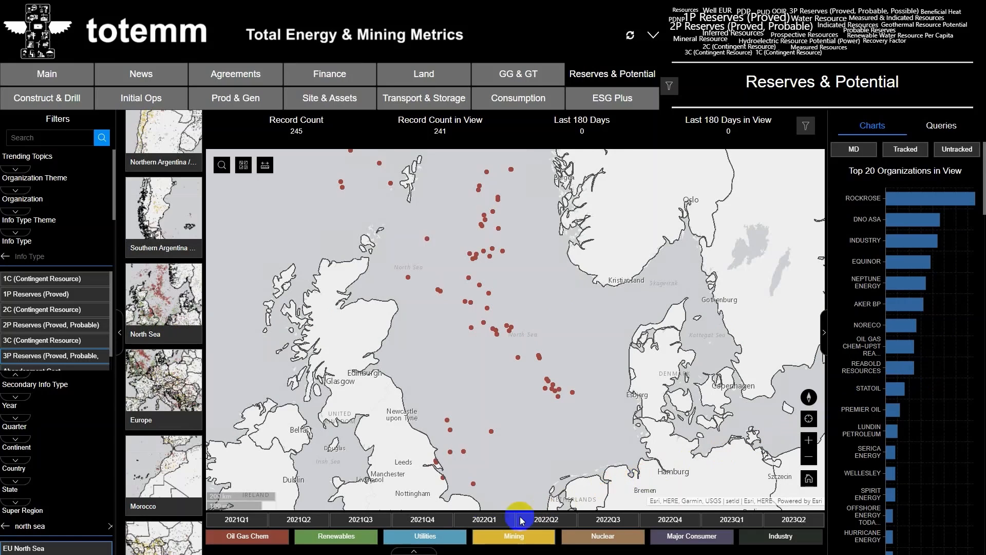
- Review the table of North Sea records, then open the details of the RockRose Brae point and dock the pop-up
left_click(424, 550)
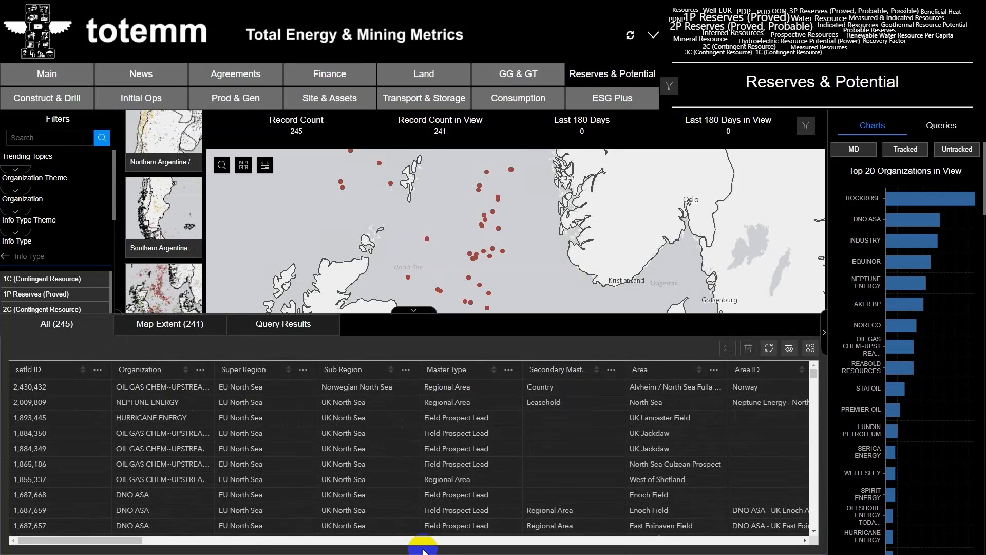
left_click(414, 310)
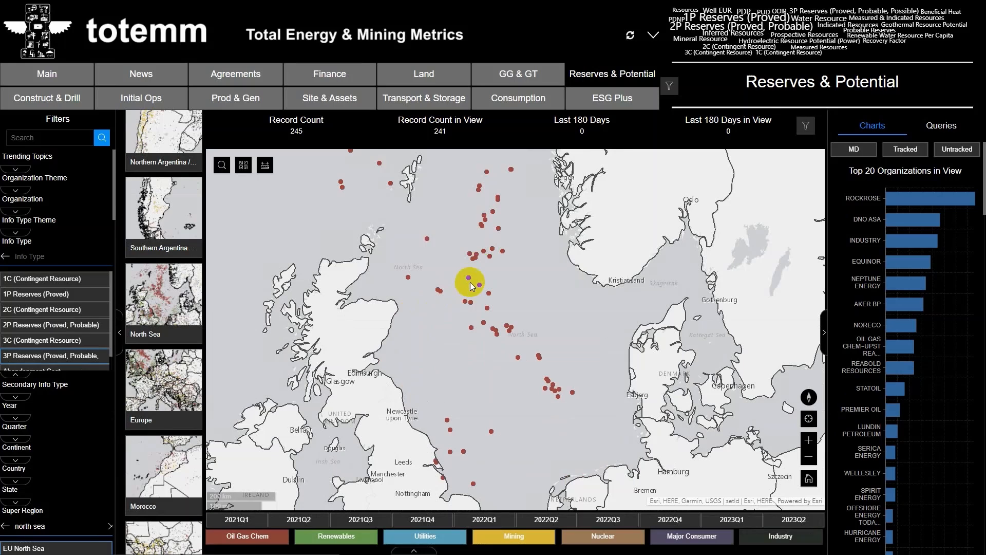
left_click(470, 254)
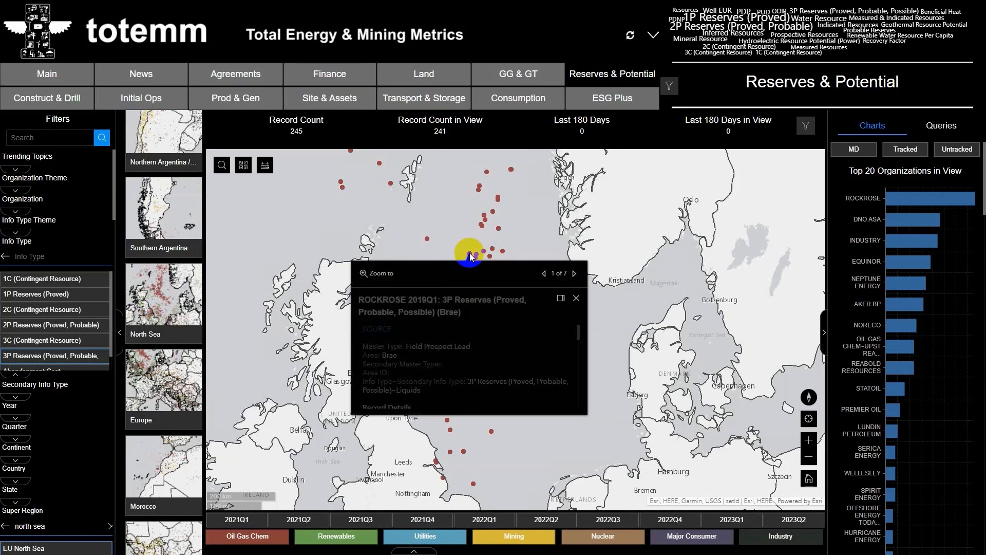
left_click(560, 297)
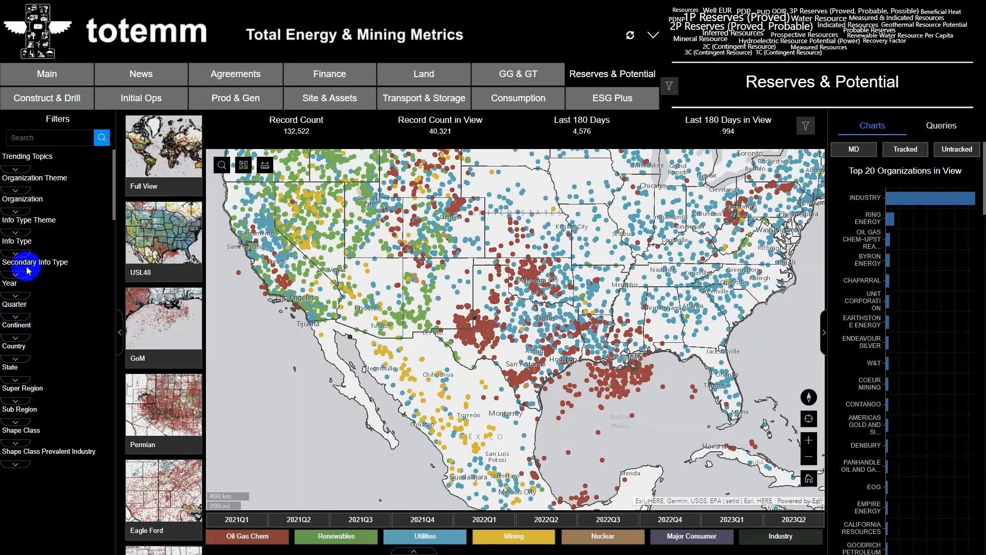
- Search the info types for "hydro" and restrict the unfiltered dashboard to Hydroelectric Resource Potential
left_click(16, 254)
left_click(8, 257)
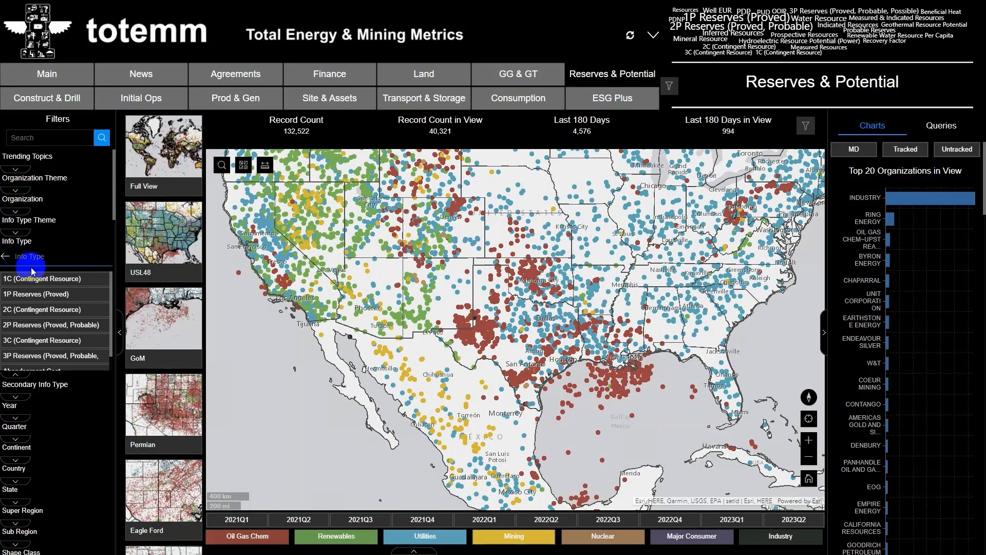
type("hydro")
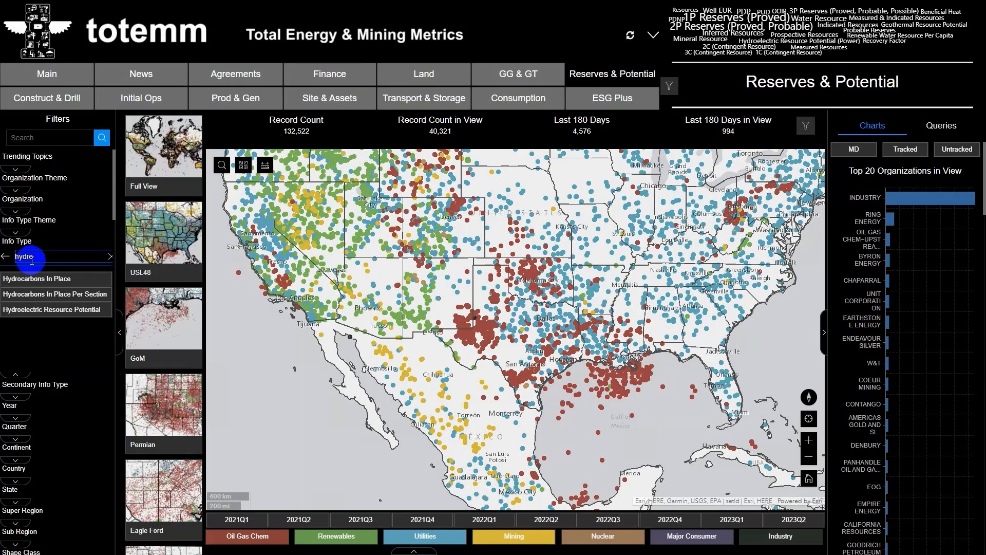
left_click(45, 311)
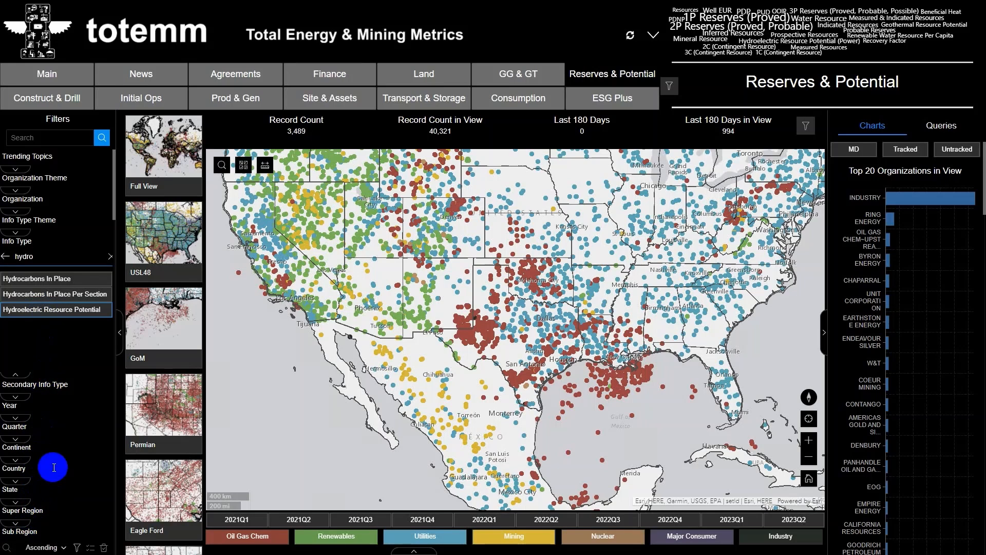
- Search the sub regions for "himal" and limit the hydroelectric records to the Himalayas
scroll(54, 468, "down", 4)
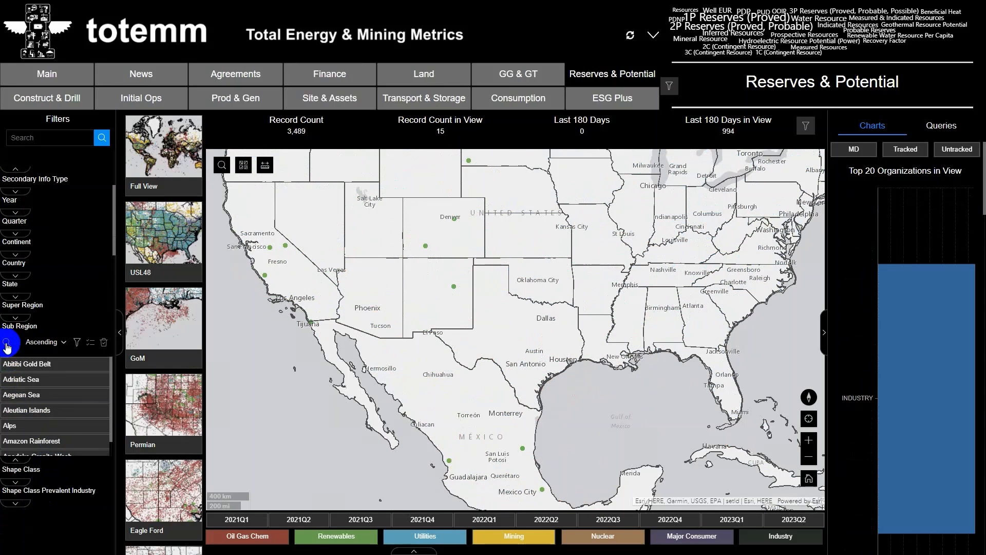
left_click(7, 344)
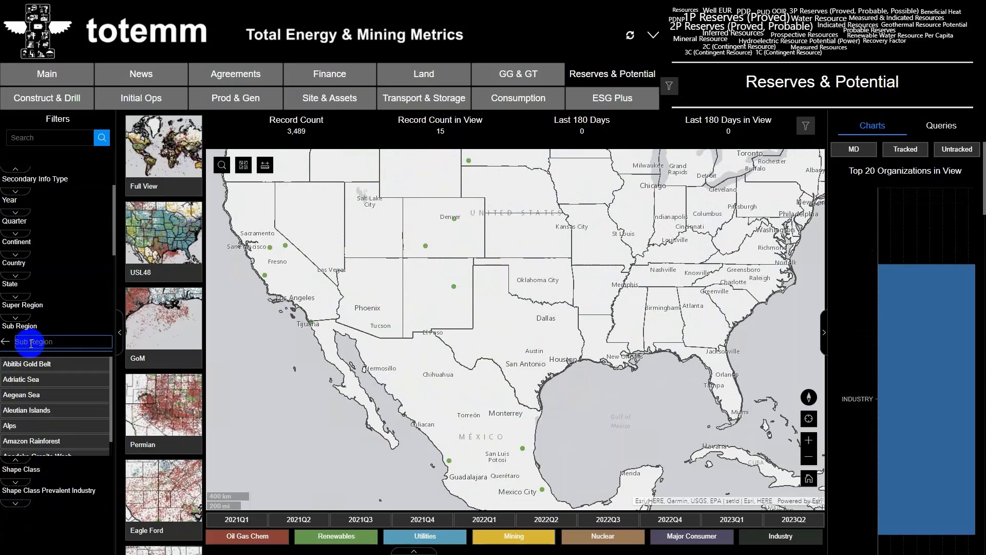
type("himaly")
key("BackSpace")
type("a")
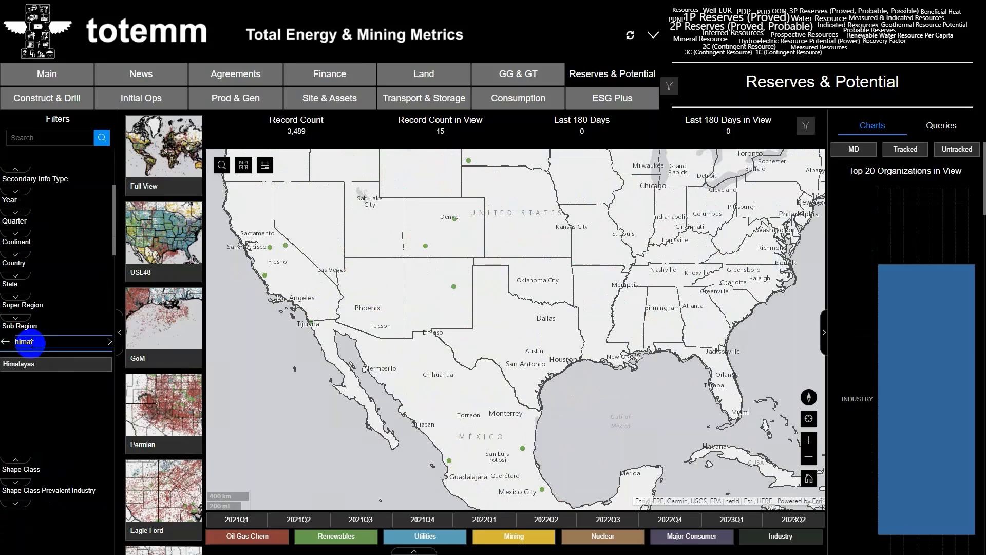
left_click(53, 369)
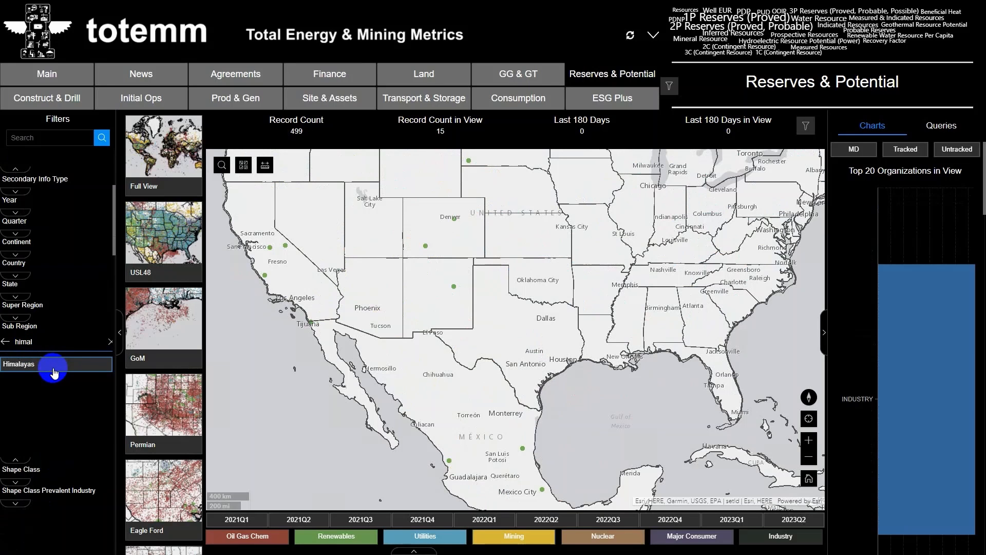
- Focus the map on the Himalayas and review the record and area details of the Parbati Iii Dam point in northern India
scroll(535, 279, "down", 4)
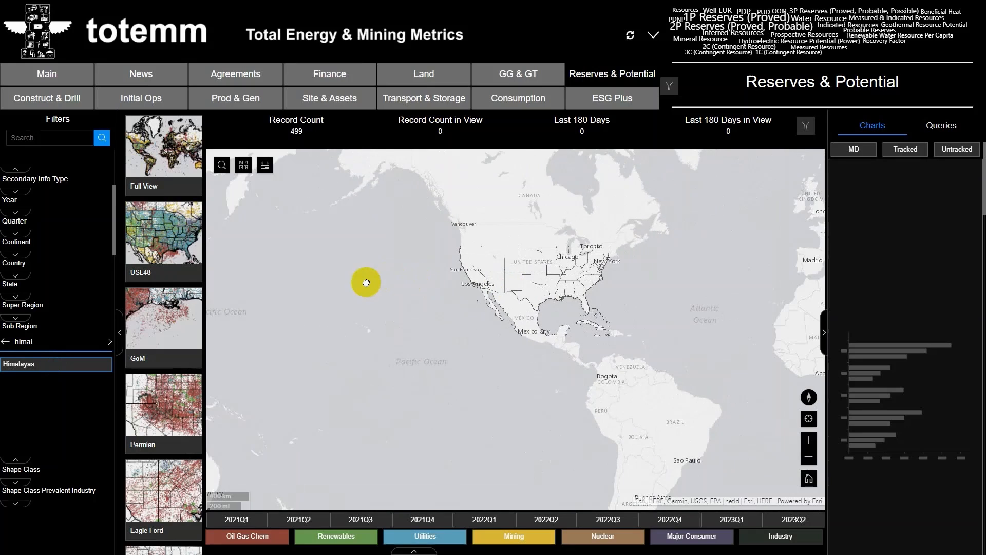
left_click_drag(366, 283, 296, 327)
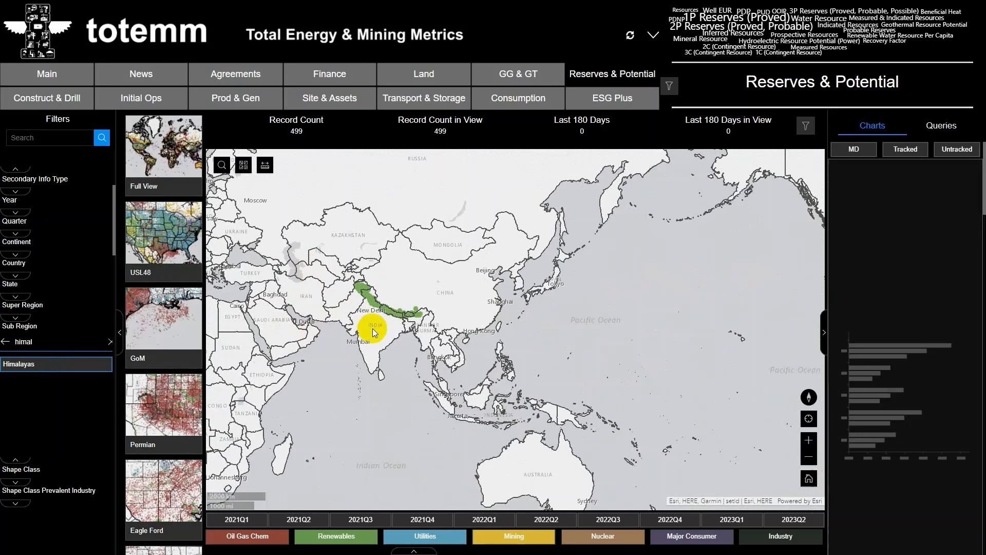
scroll(379, 305, "up", 1)
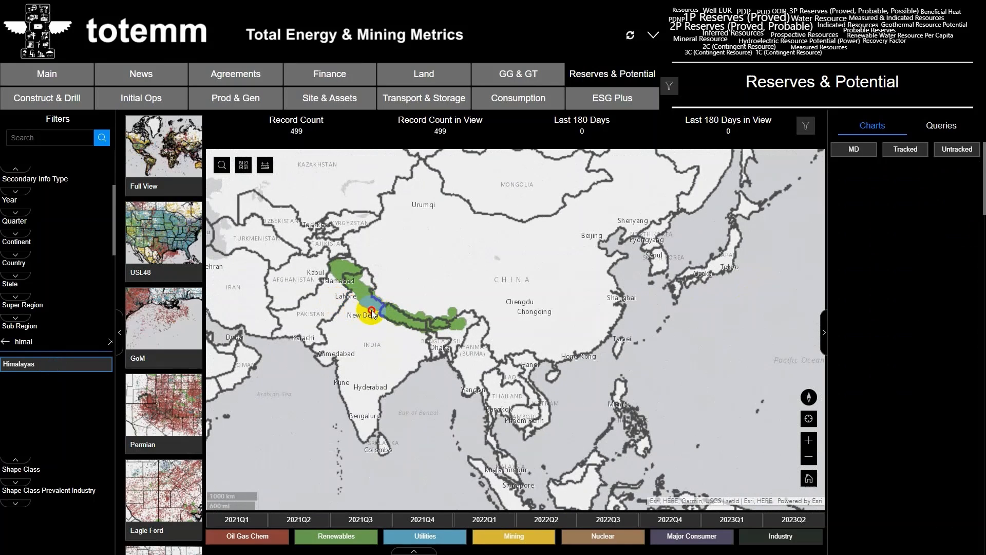
scroll(401, 304, "up", 1)
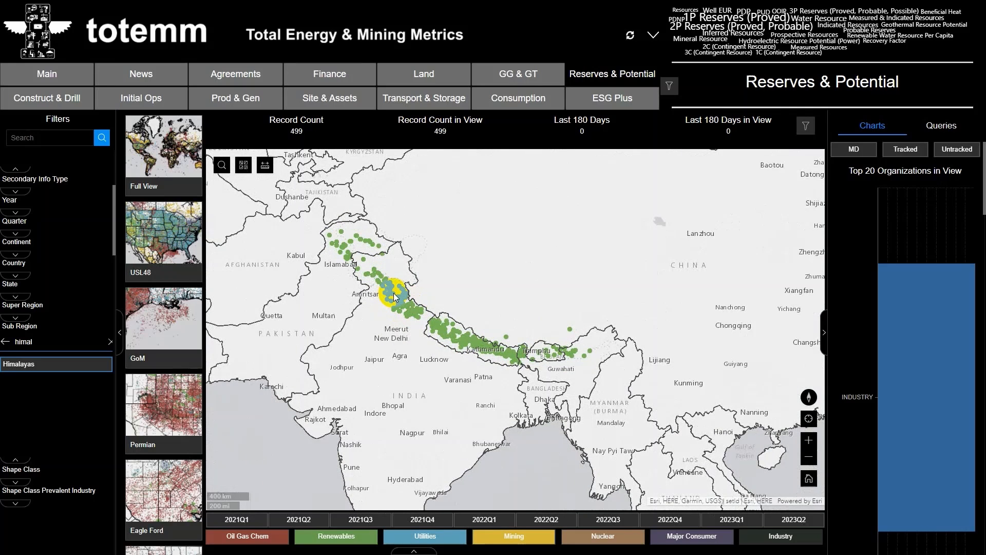
left_click(393, 293)
left_click(486, 340)
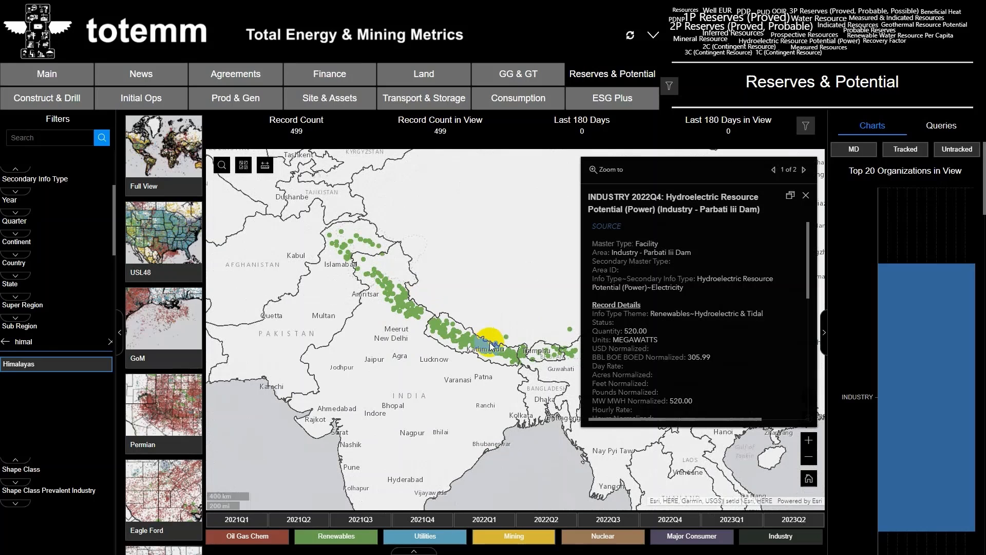
scroll(726, 313, "down", 2)
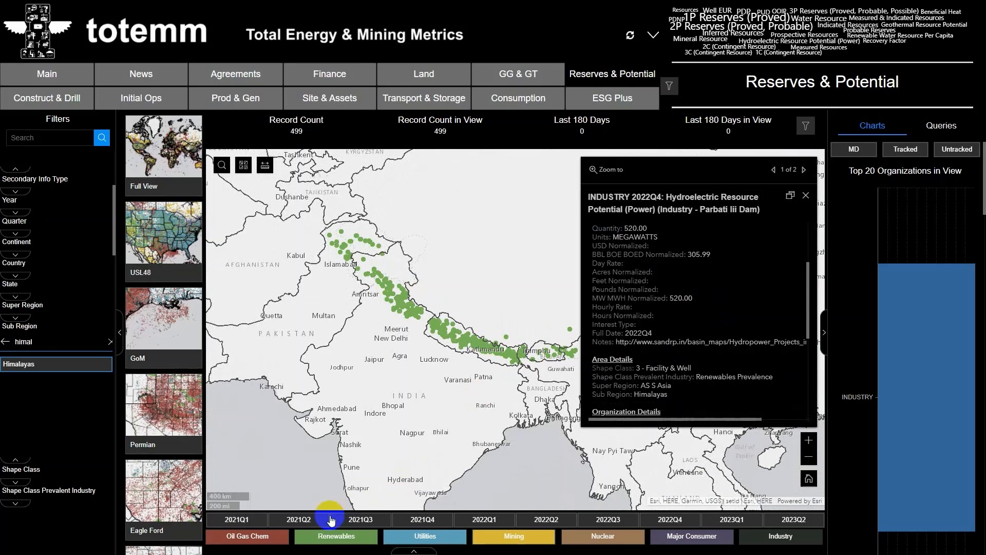
- Open the table of filtered Himalayas records and bring up its export format options
left_click(425, 552)
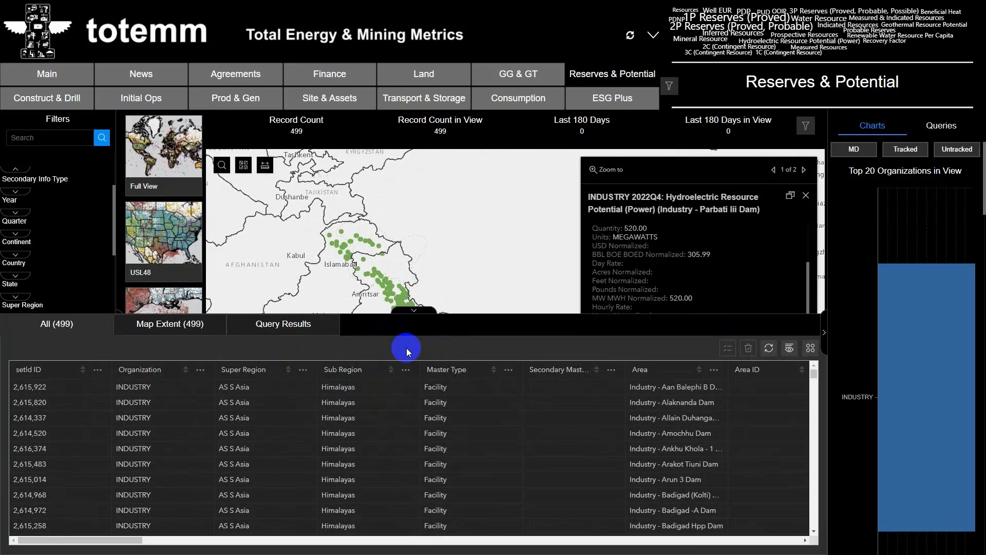
left_click(811, 348)
left_click(841, 370)
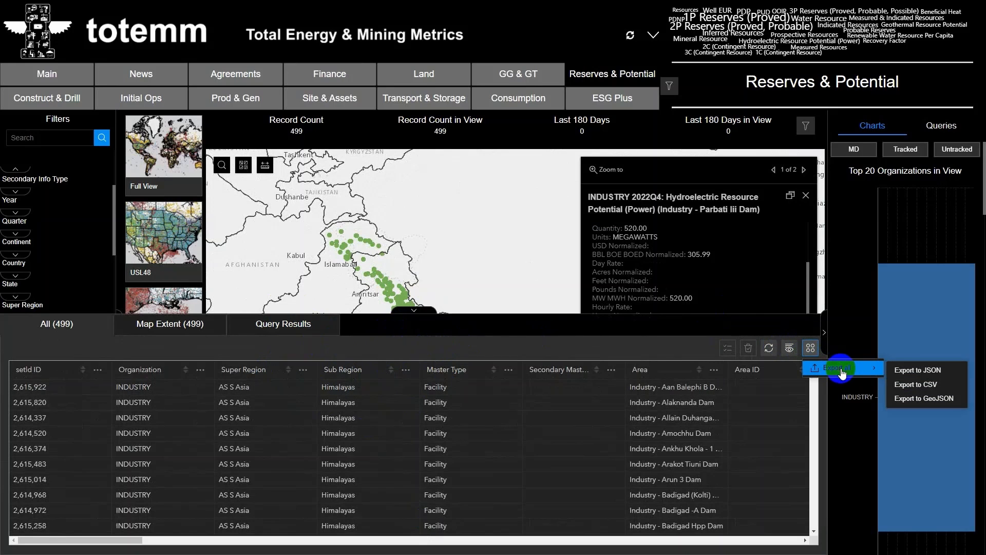